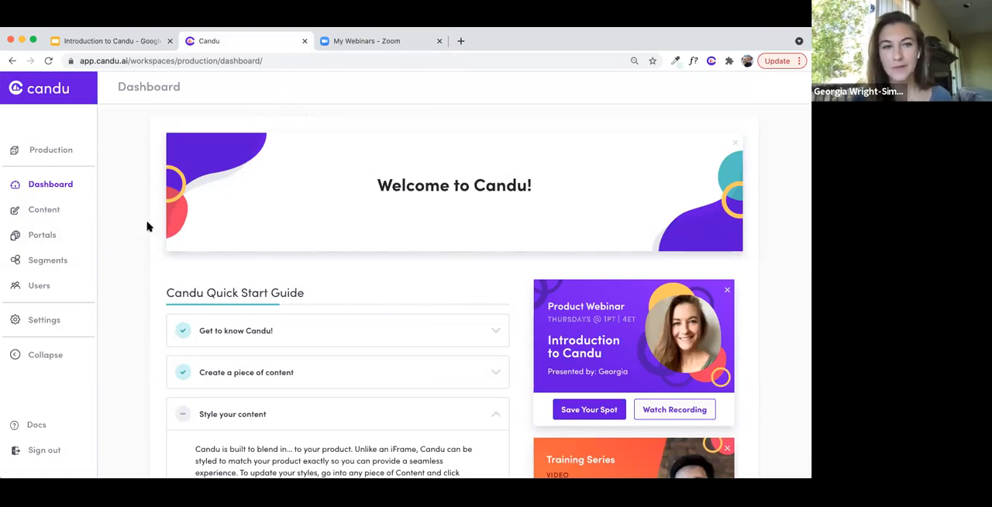
- Look over the quick start guide on the dashboard and open the workspace's content list
{"action": "scroll", "coordinate": [671, 307], "scroll_direction": "down", "scroll_amount": 2}
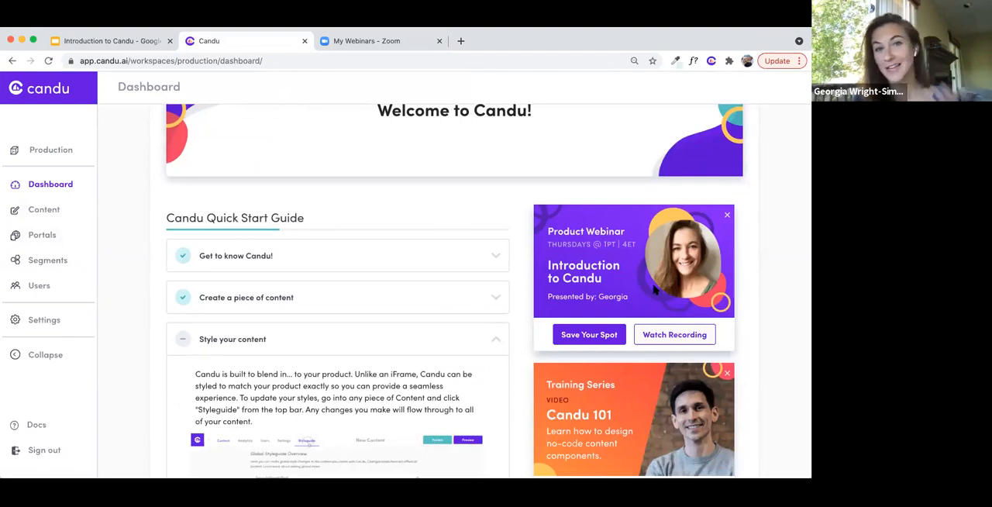
{"action": "scroll", "coordinate": [655, 290], "scroll_direction": "down", "scroll_amount": 2}
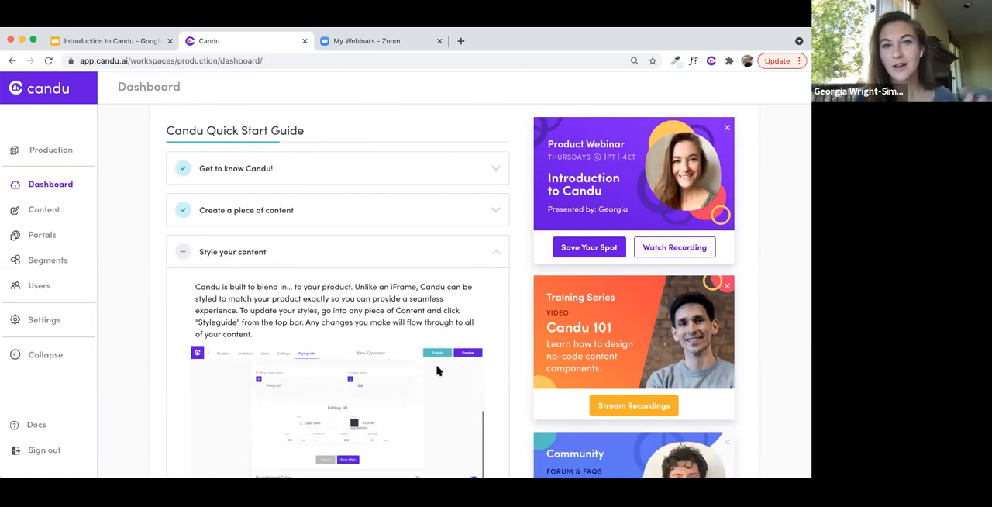
{"action": "scroll", "coordinate": [436, 372], "scroll_direction": "up", "scroll_amount": 4}
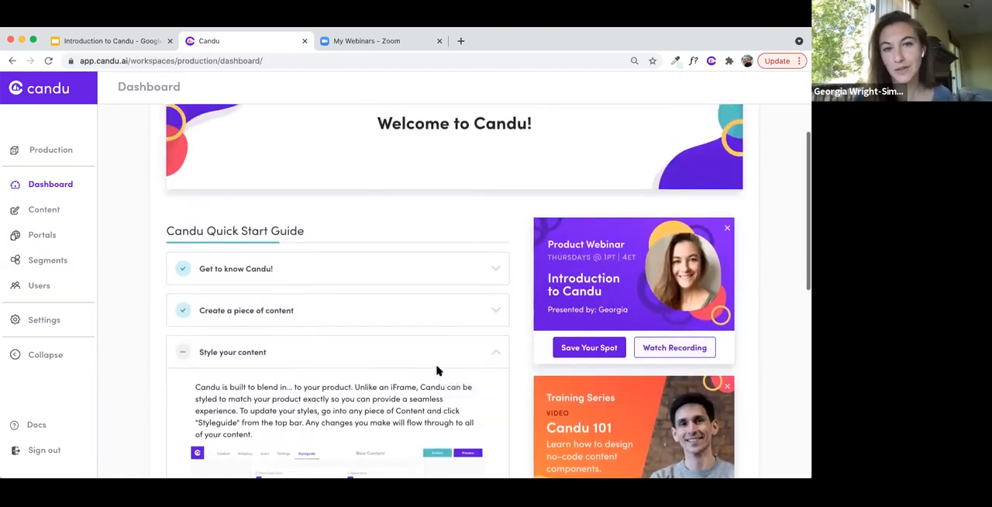
{"action": "left_click", "coordinate": [48, 218]}
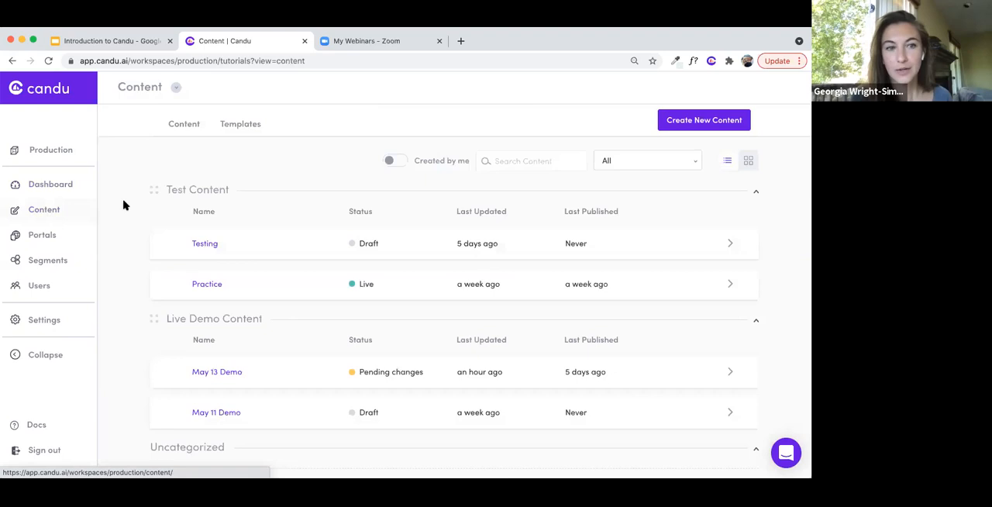
{"action": "scroll", "coordinate": [133, 196], "scroll_direction": "down", "scroll_amount": 1}
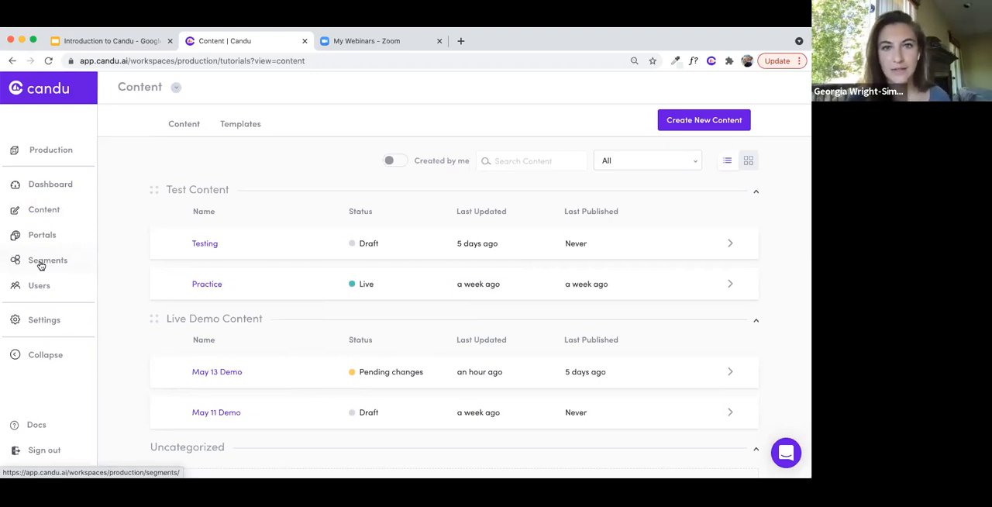
{"action": "left_click", "coordinate": [53, 211]}
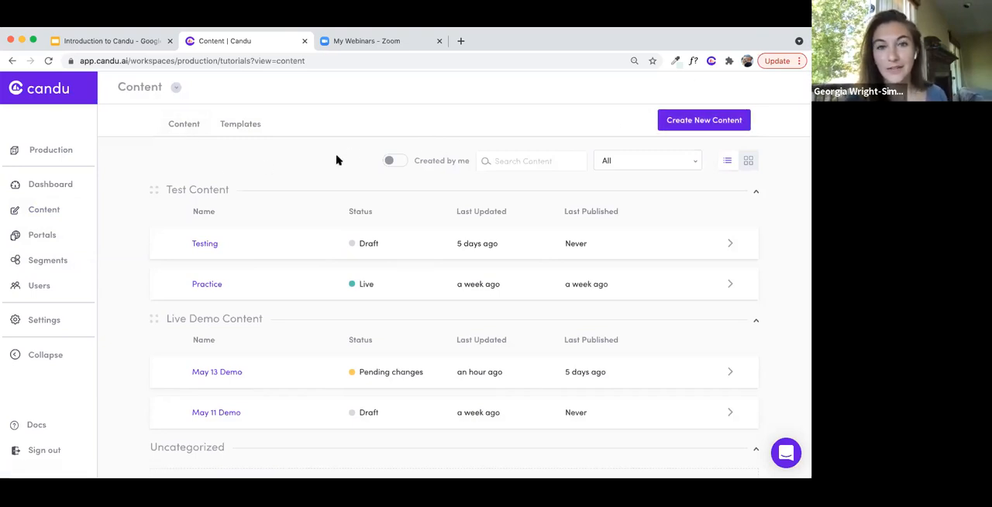
- Browse the template library for the available cards, checklists, announcements, documents and page sections
{"action": "left_click", "coordinate": [242, 124]}
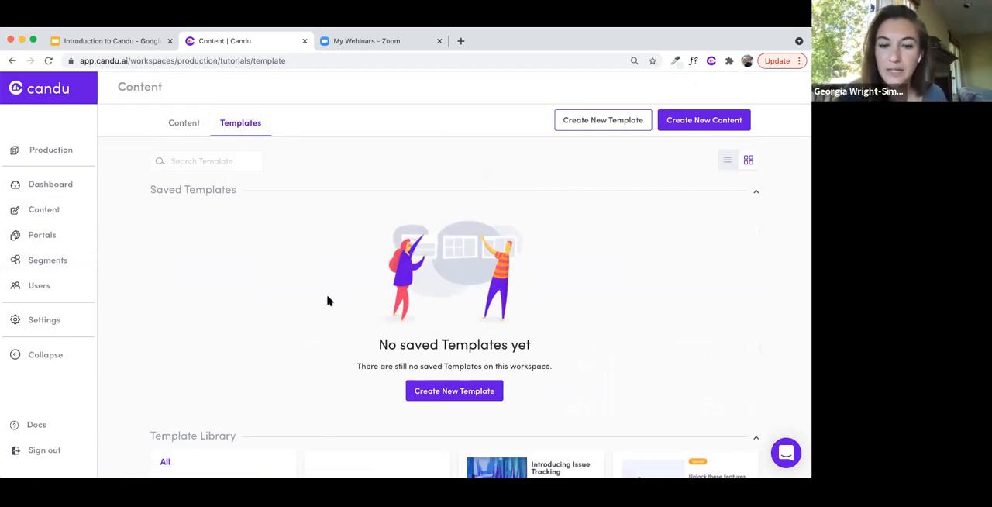
{"action": "scroll", "coordinate": [327, 301], "scroll_direction": "down", "scroll_amount": 5}
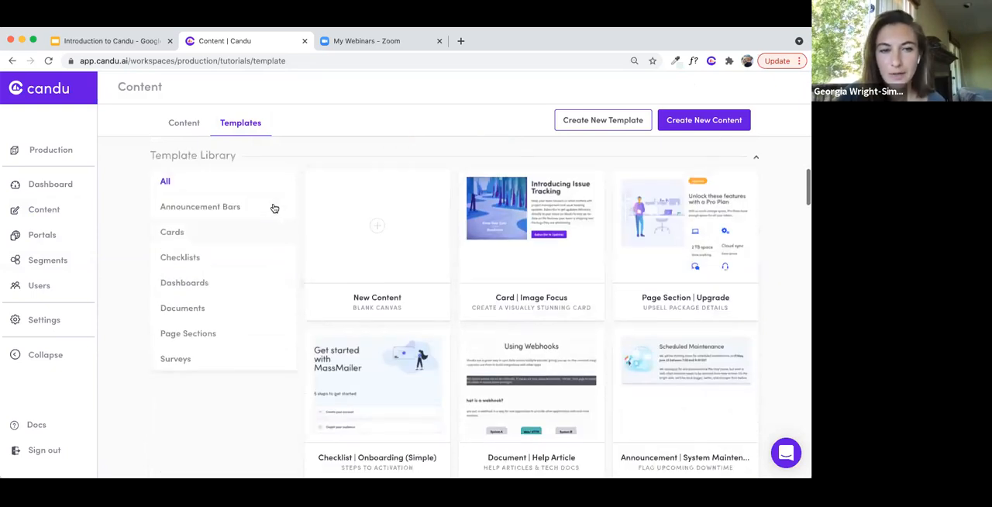
{"action": "scroll", "coordinate": [302, 240], "scroll_direction": "down", "scroll_amount": 1}
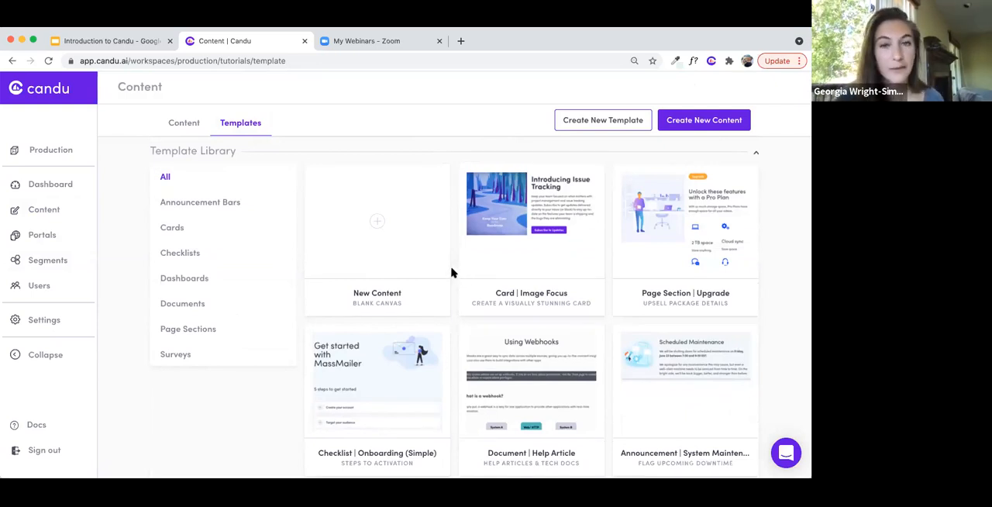
{"action": "scroll", "coordinate": [453, 272], "scroll_direction": "down", "scroll_amount": 1}
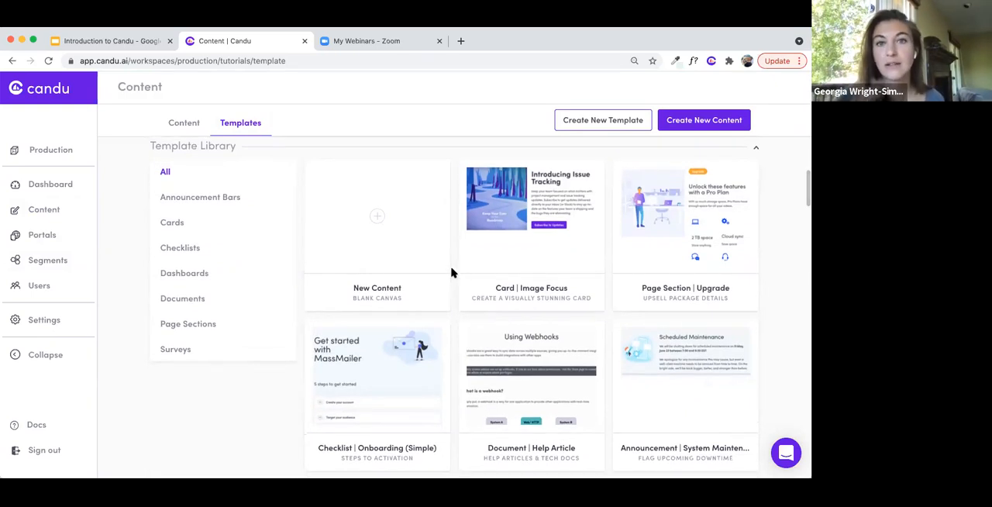
{"action": "scroll", "coordinate": [453, 271], "scroll_direction": "down", "scroll_amount": 3}
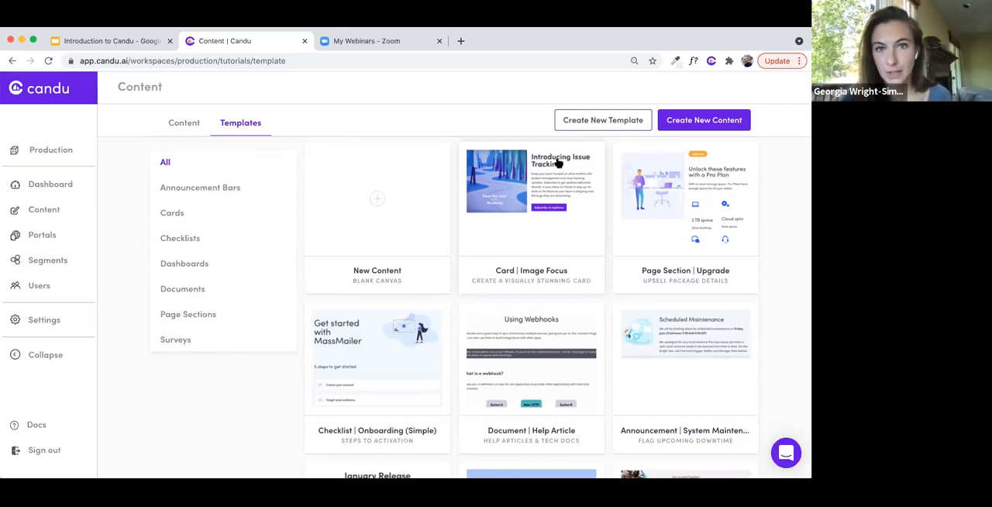
{"action": "scroll", "coordinate": [559, 163], "scroll_direction": "down", "scroll_amount": 1}
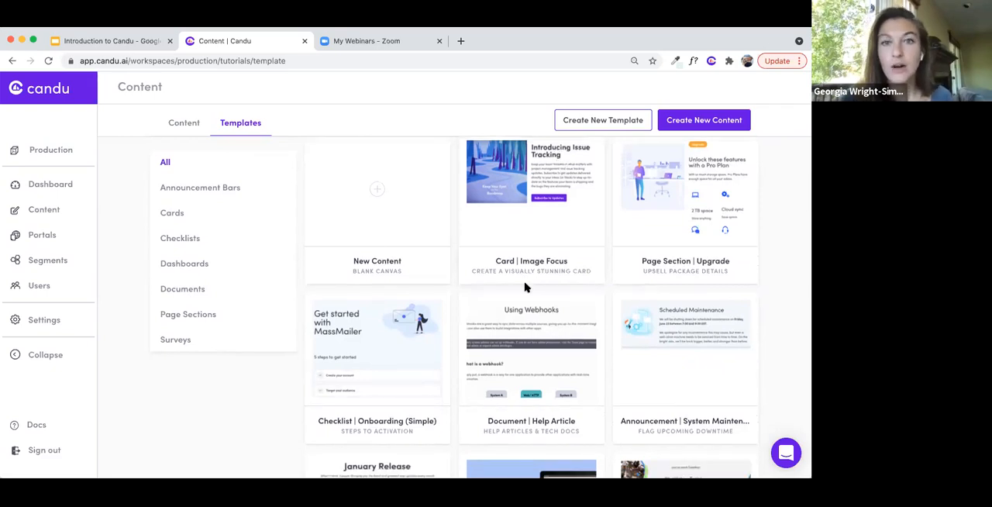
{"action": "scroll", "coordinate": [527, 288], "scroll_direction": "down", "scroll_amount": 4}
{"action": "scroll", "coordinate": [526, 289], "scroll_direction": "down", "scroll_amount": 6}
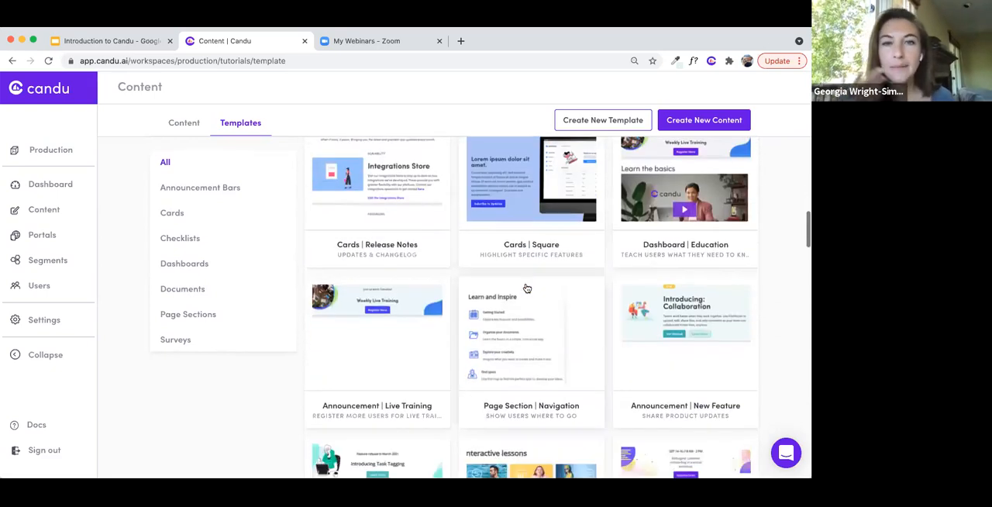
{"action": "scroll", "coordinate": [526, 289], "scroll_direction": "up", "scroll_amount": 15}
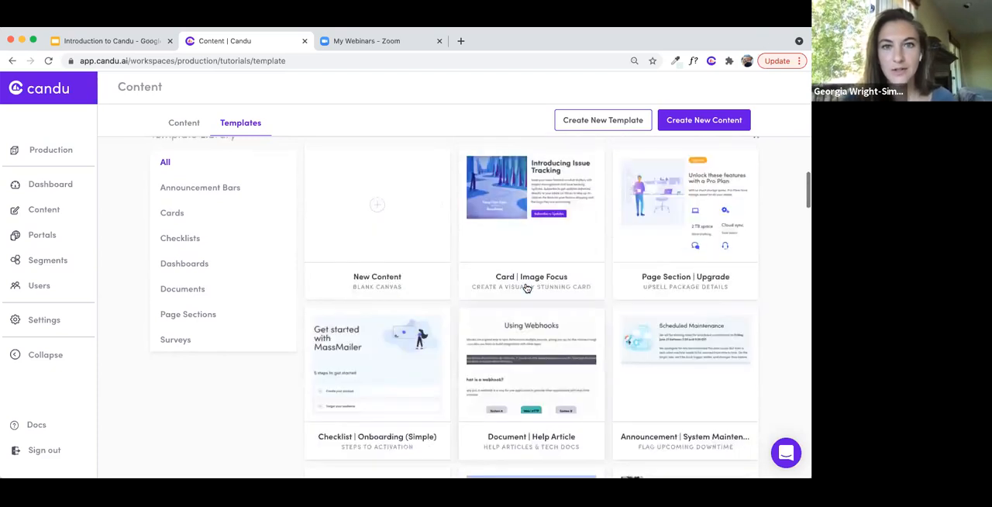
{"action": "scroll", "coordinate": [525, 283], "scroll_direction": "up", "scroll_amount": 3}
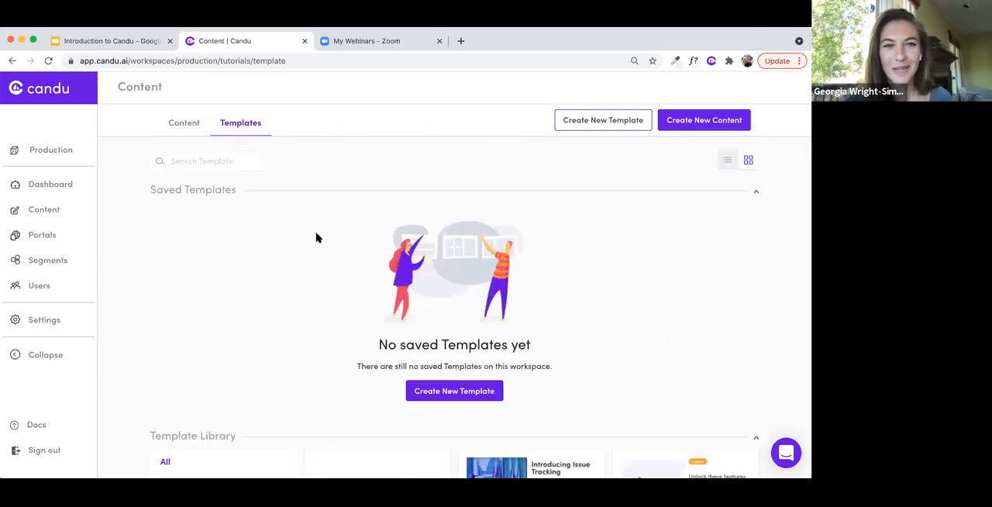
- Create a new content item named May 18 Demo in the Live Demo Content section
{"action": "left_click", "coordinate": [180, 123]}
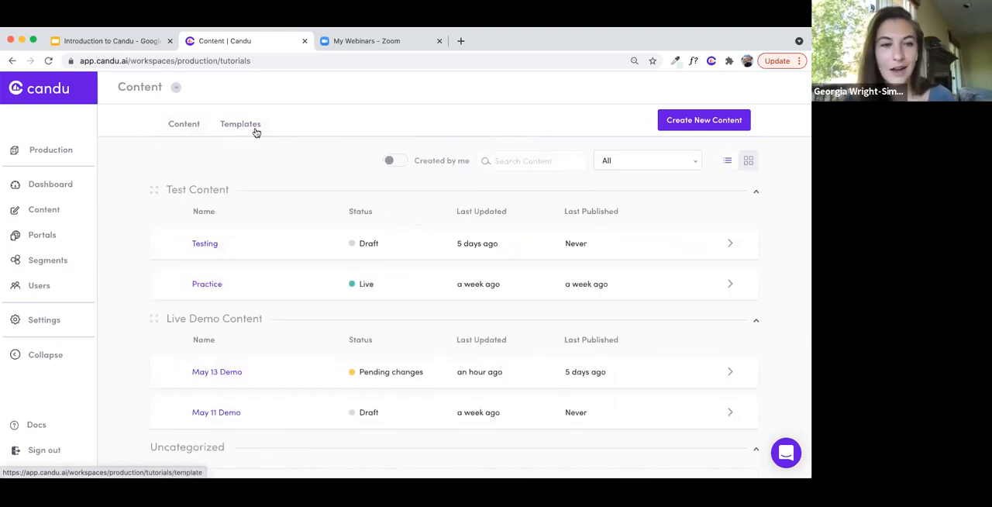
{"action": "left_click", "coordinate": [672, 121]}
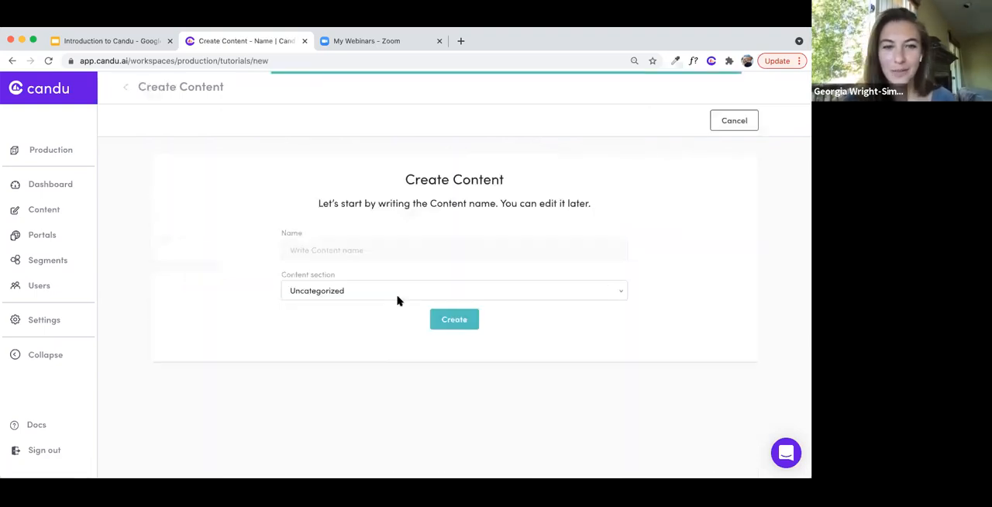
{"action": "left_click", "coordinate": [355, 251]}
{"action": "type", "text": "May"}
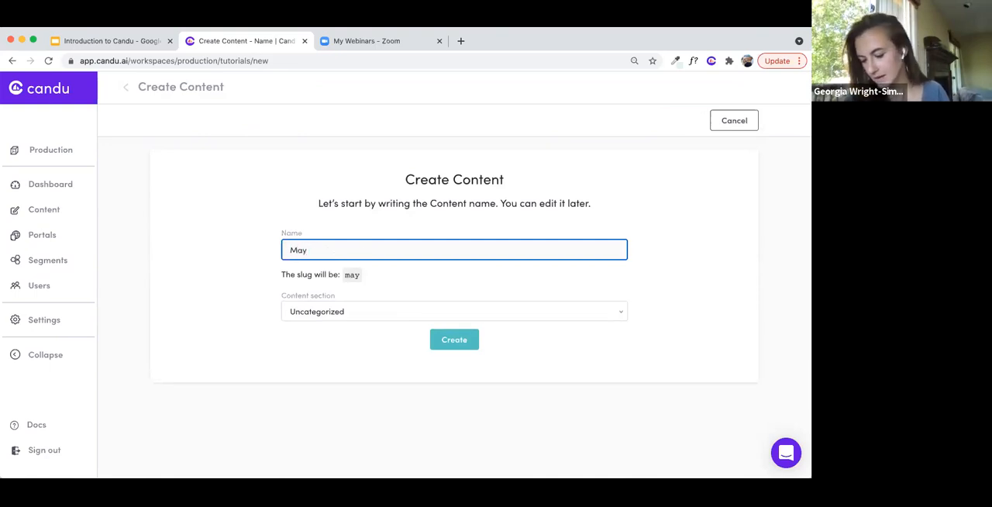
{"action": "type", "text": " 18 Demo"}
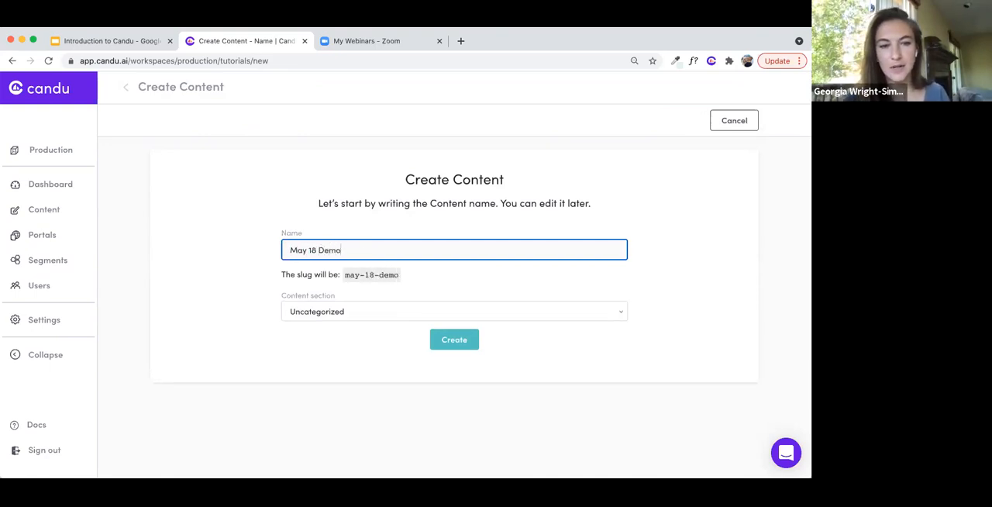
{"action": "left_click", "coordinate": [332, 314]}
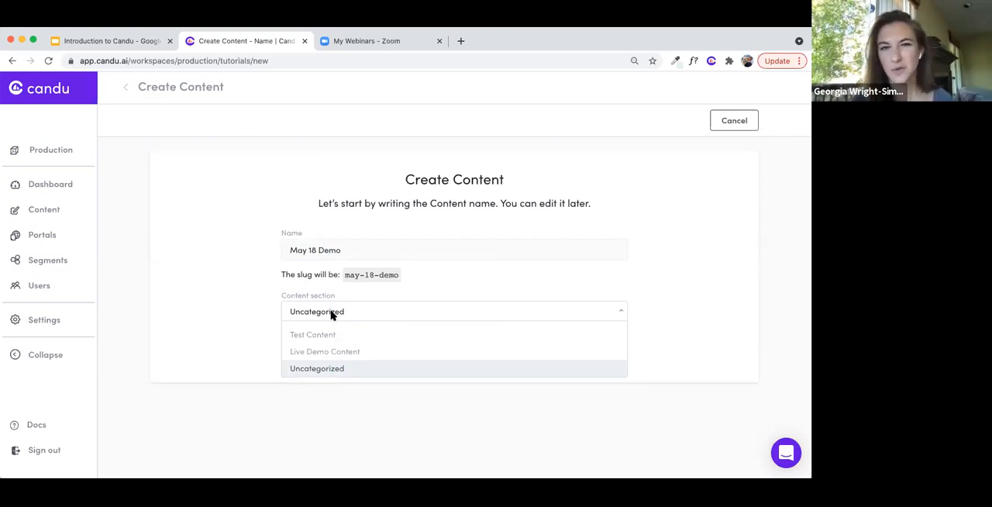
{"action": "left_click", "coordinate": [327, 353]}
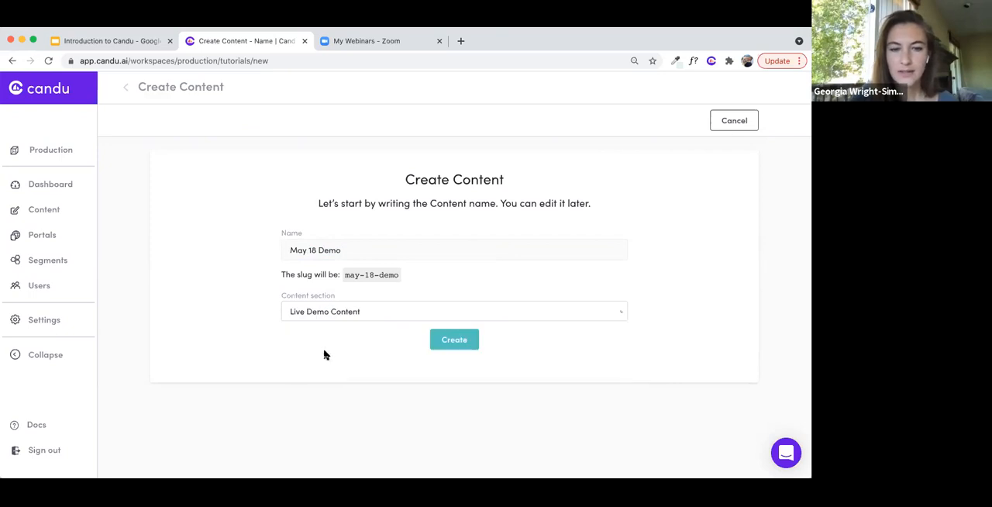
{"action": "left_click", "coordinate": [448, 339]}
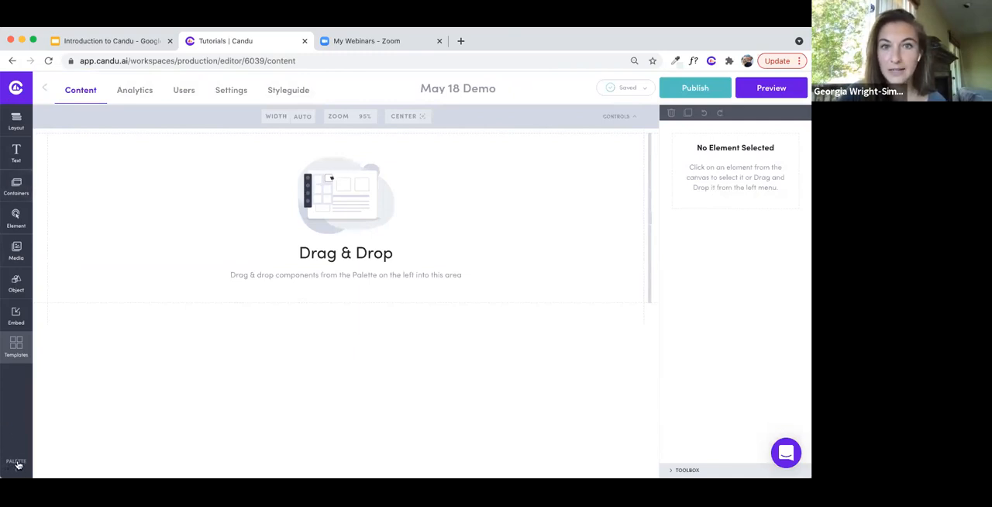
- Select the empty canvas to examine its layout, spacing and background settings
{"action": "left_click", "coordinate": [16, 127]}
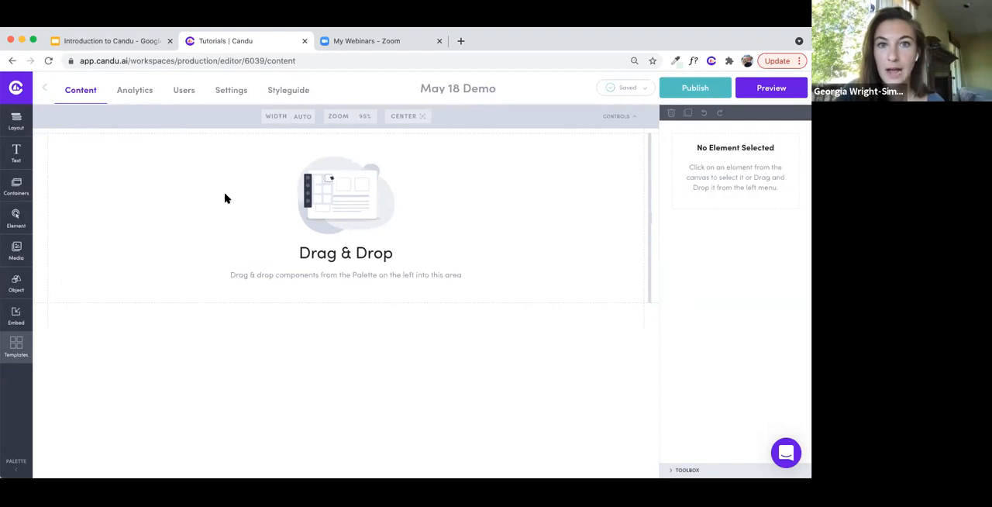
{"action": "left_click", "coordinate": [434, 200]}
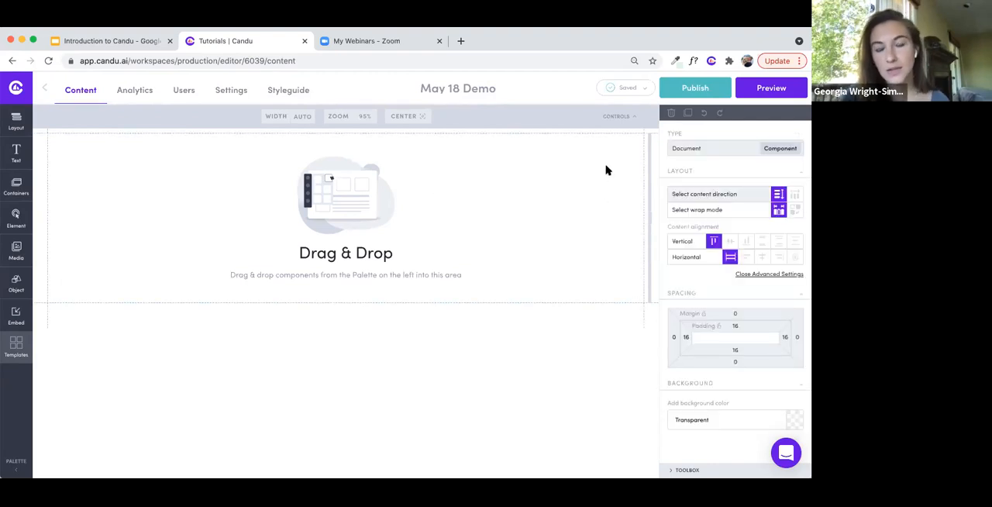
{"action": "scroll", "coordinate": [714, 291], "scroll_direction": "down", "scroll_amount": 1}
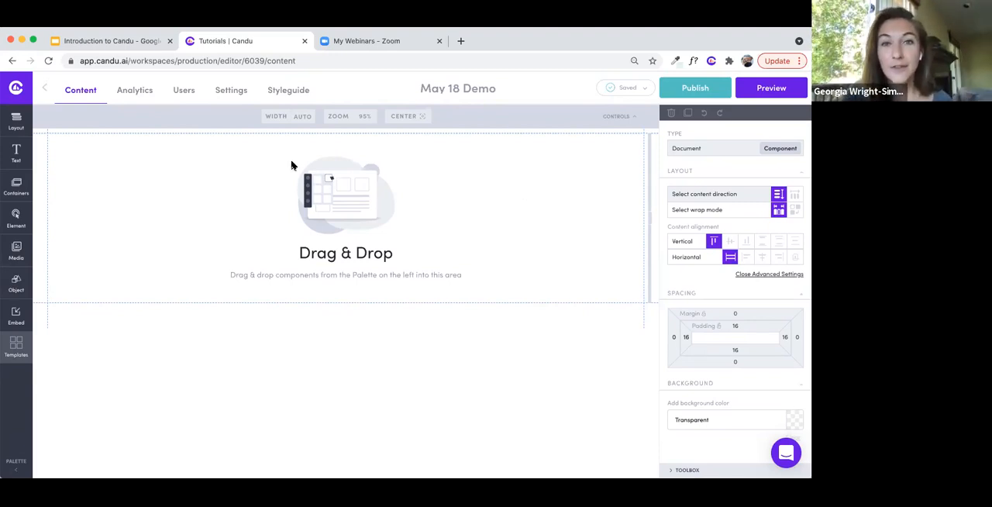
- Try the canvas at a width of 400 and at a larger freehand width before restoring the auto width
{"action": "double_click", "coordinate": [301, 116]}
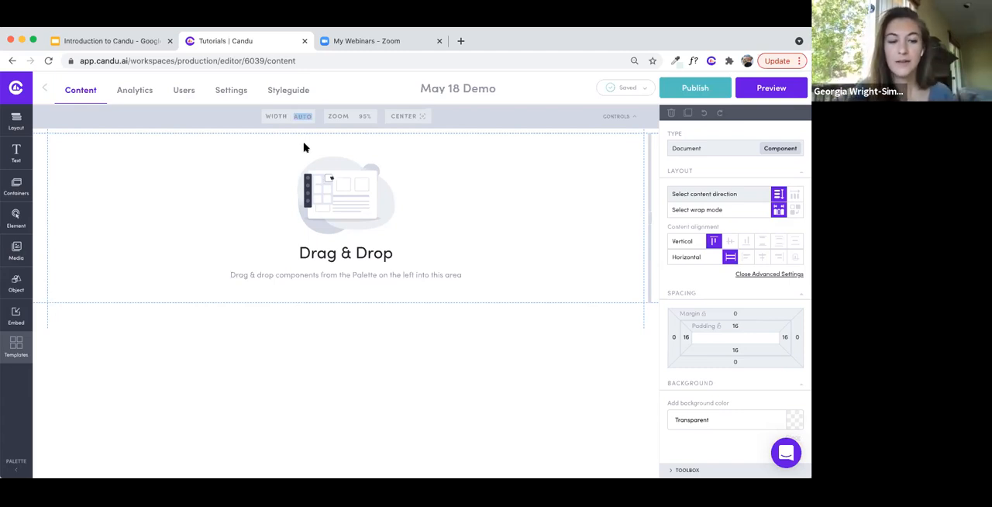
{"action": "type", "text": "400"}
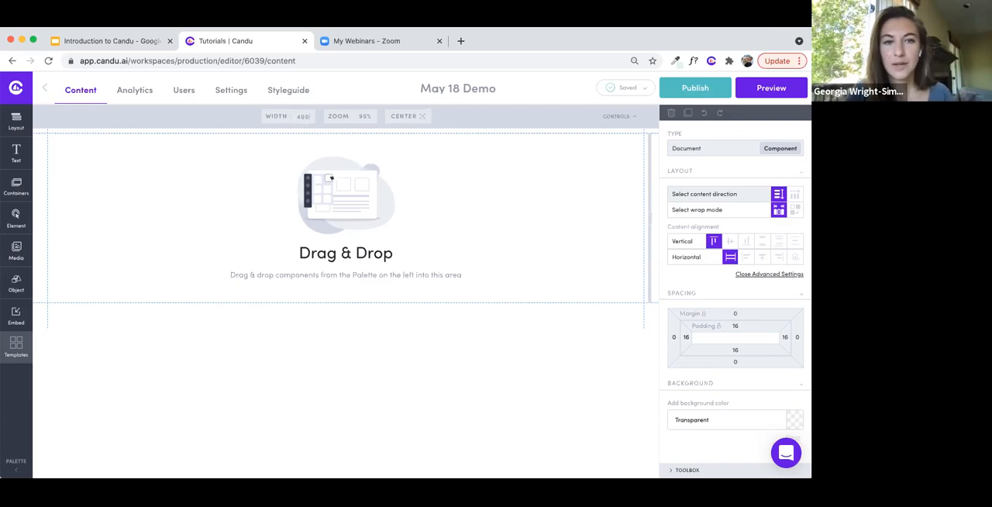
{"action": "key", "text": "Return"}
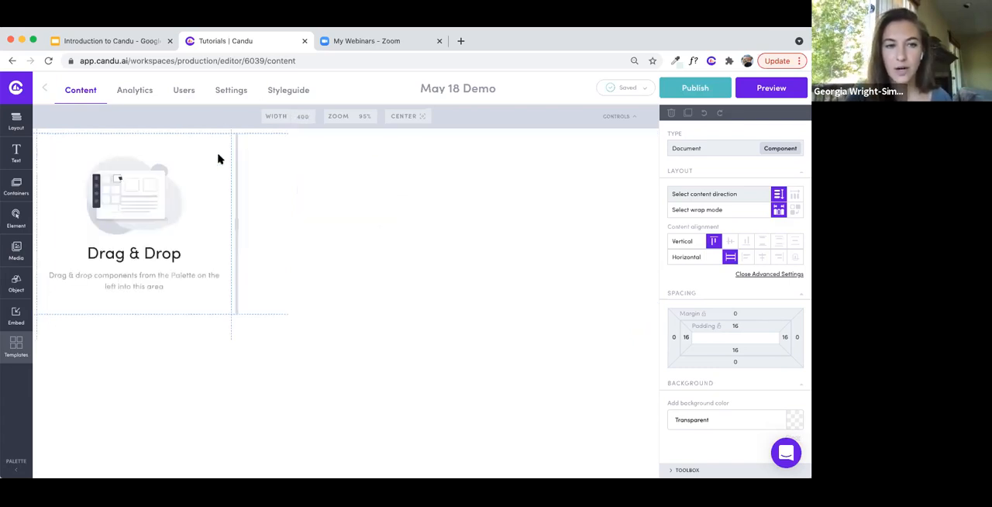
{"action": "left_click_drag", "start_coordinate": [238, 226], "coordinate": [476, 224]}
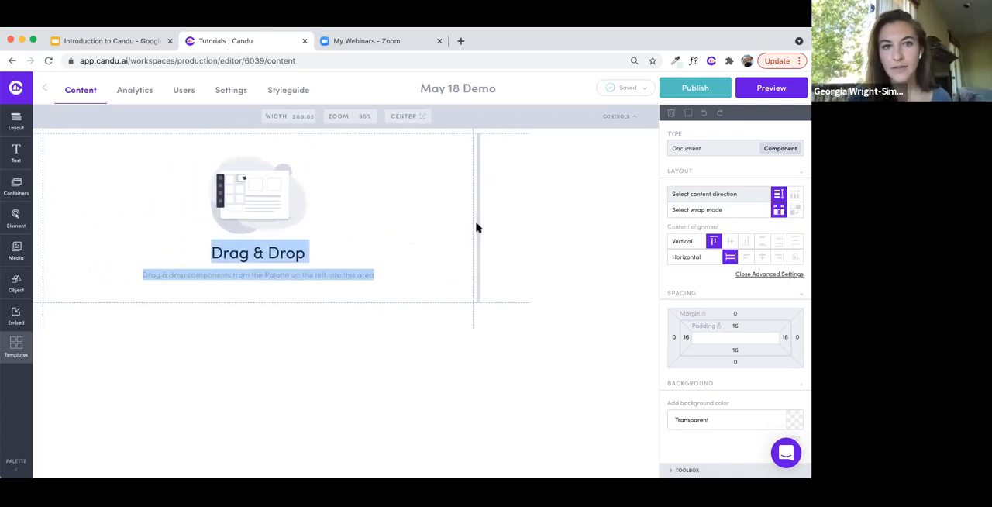
{"action": "left_click", "coordinate": [299, 113]}
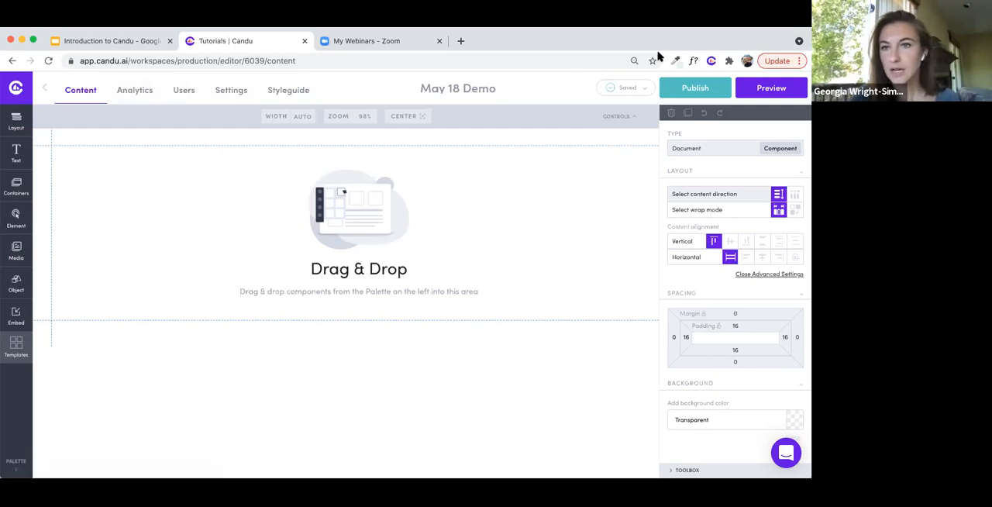
- View the content's embed instructions and the global styleguide's foundational text styles, including Heading 1
{"action": "left_click", "coordinate": [243, 92]}
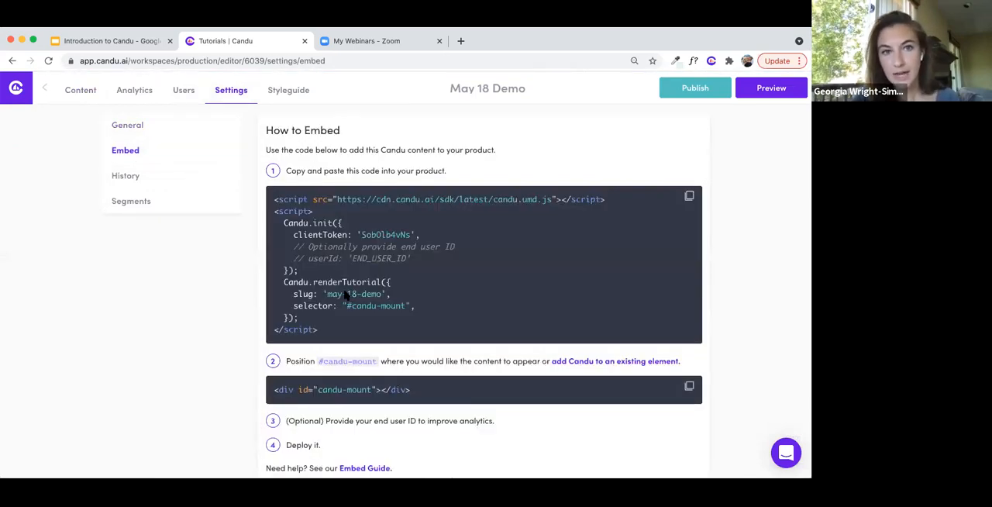
{"action": "left_click", "coordinate": [286, 92]}
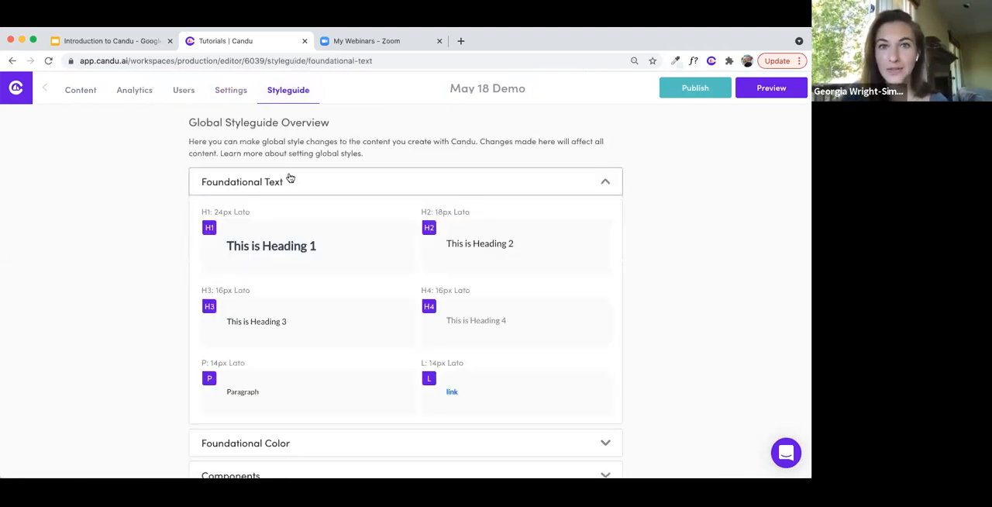
{"action": "scroll", "coordinate": [290, 196], "scroll_direction": "down", "scroll_amount": 1}
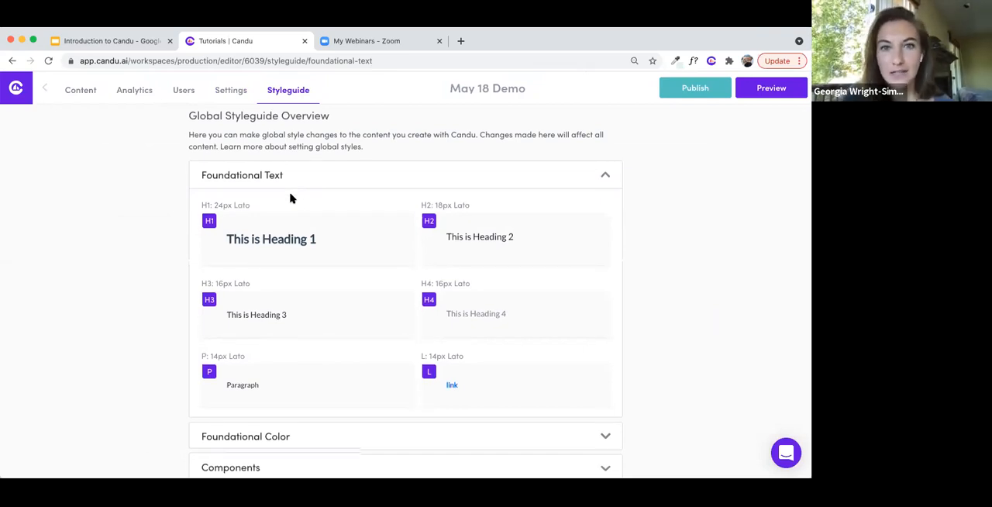
{"action": "scroll", "coordinate": [290, 199], "scroll_direction": "down", "scroll_amount": 2}
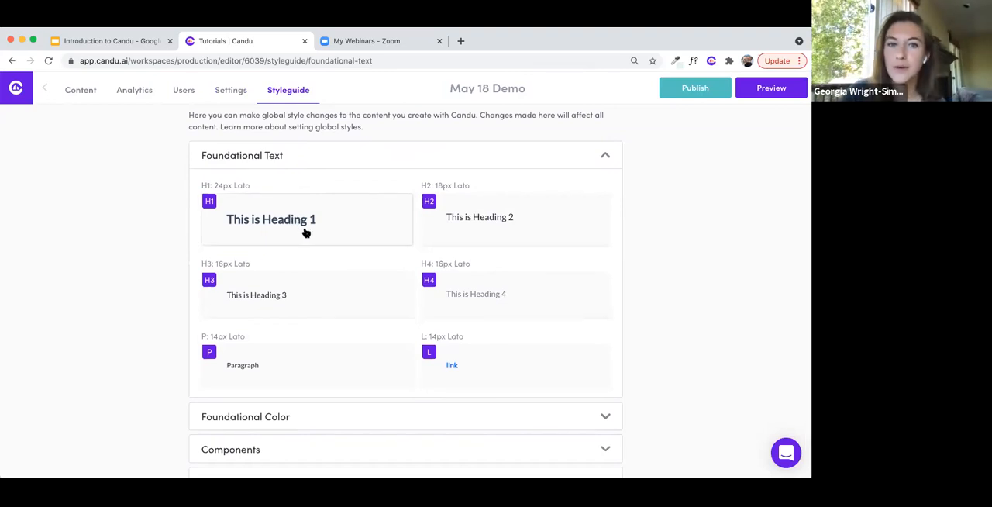
{"action": "left_click", "coordinate": [306, 232]}
- Show the foundational color palette in the global styleguide
{"action": "scroll", "coordinate": [303, 230], "scroll_direction": "down", "scroll_amount": 3}
{"action": "scroll", "coordinate": [399, 398], "scroll_direction": "down", "scroll_amount": 2}
{"action": "left_click", "coordinate": [399, 398]}
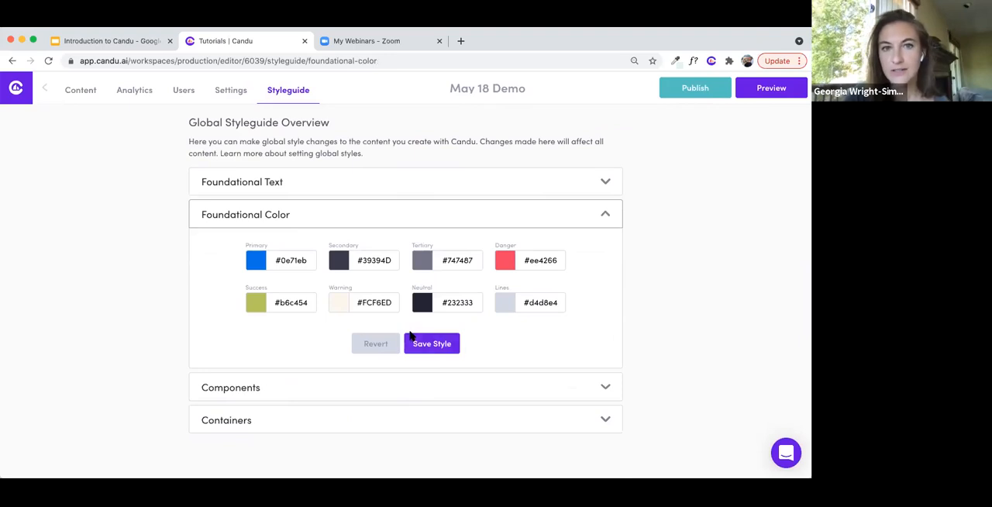
- Review the styleguide's foundational text, return to the May 18 Demo content and add a dismissible card to the empty canvas
{"action": "left_click", "coordinate": [287, 188]}
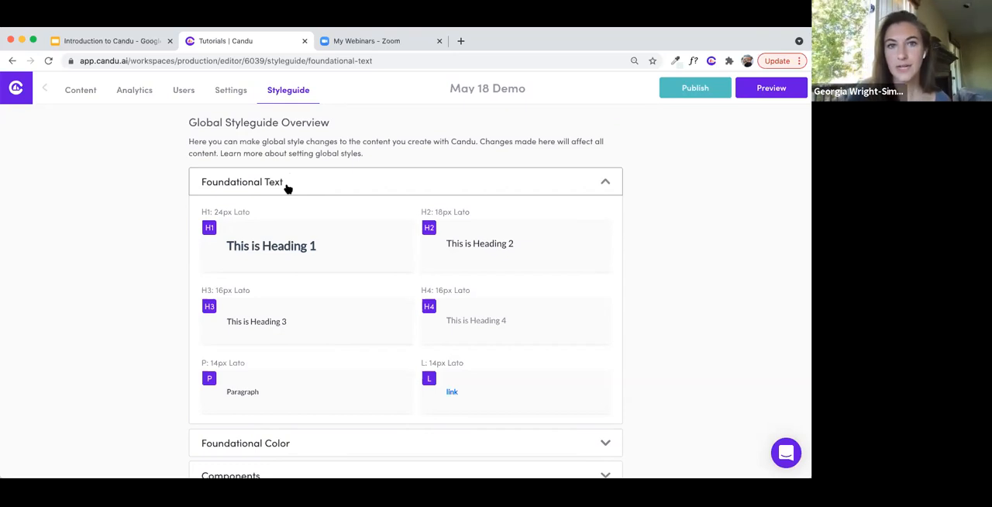
{"action": "left_click", "coordinate": [81, 91]}
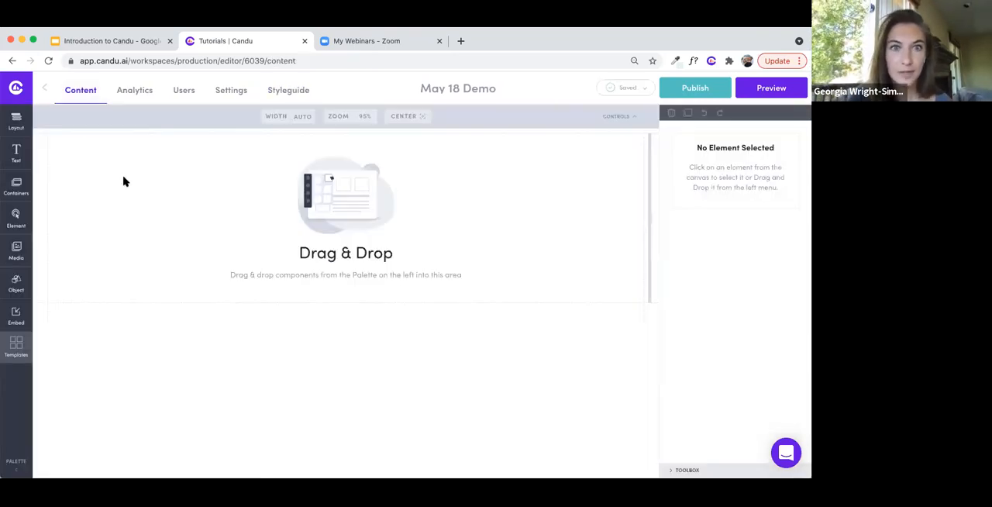
{"action": "left_click", "coordinate": [16, 193]}
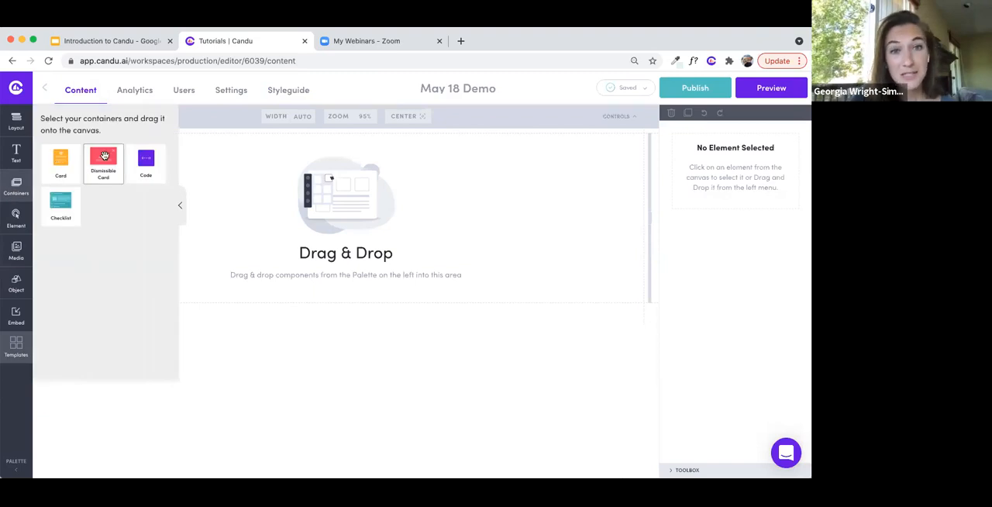
{"action": "left_click_drag", "start_coordinate": [104, 156], "coordinate": [227, 178]}
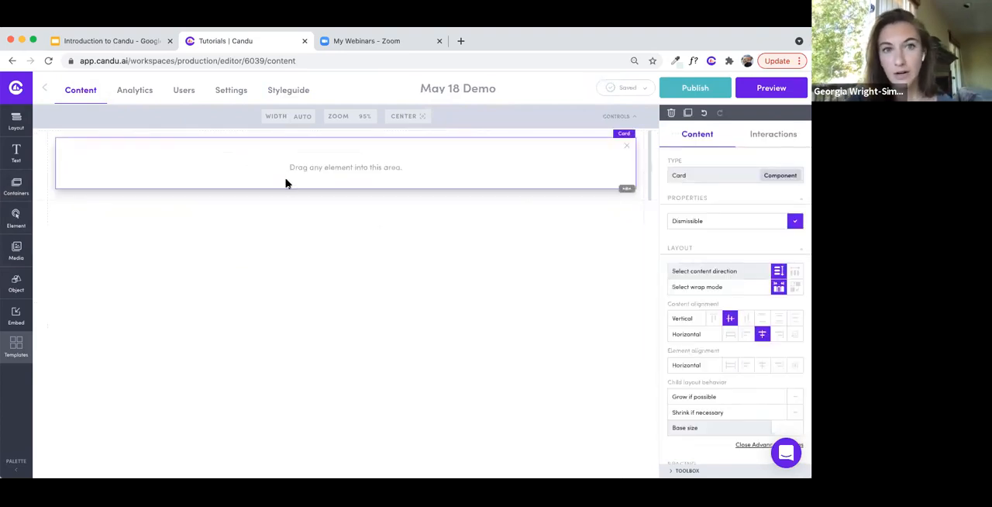
- Set the dismissible card's background color to #e5f7eb
{"action": "scroll", "coordinate": [796, 198], "scroll_direction": "down", "scroll_amount": 1}
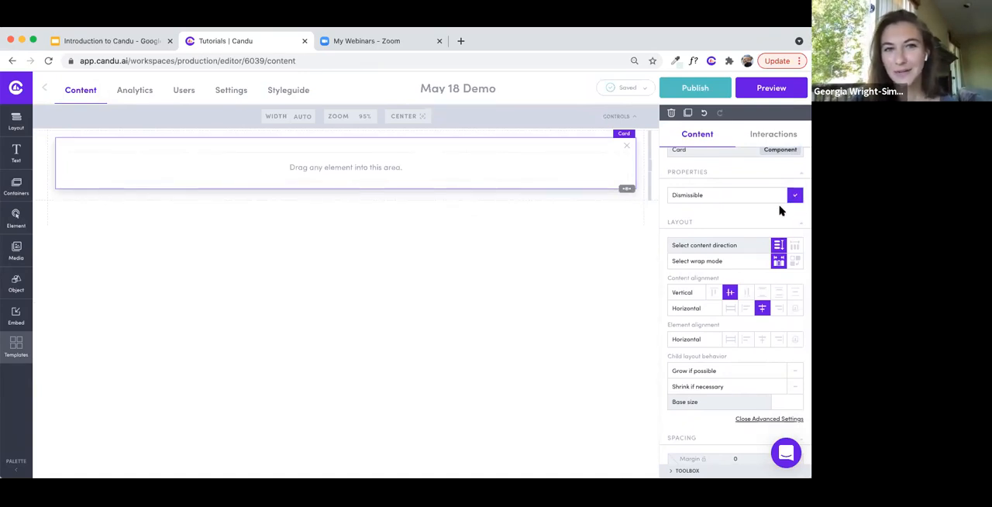
{"action": "scroll", "coordinate": [780, 211], "scroll_direction": "down", "scroll_amount": 5}
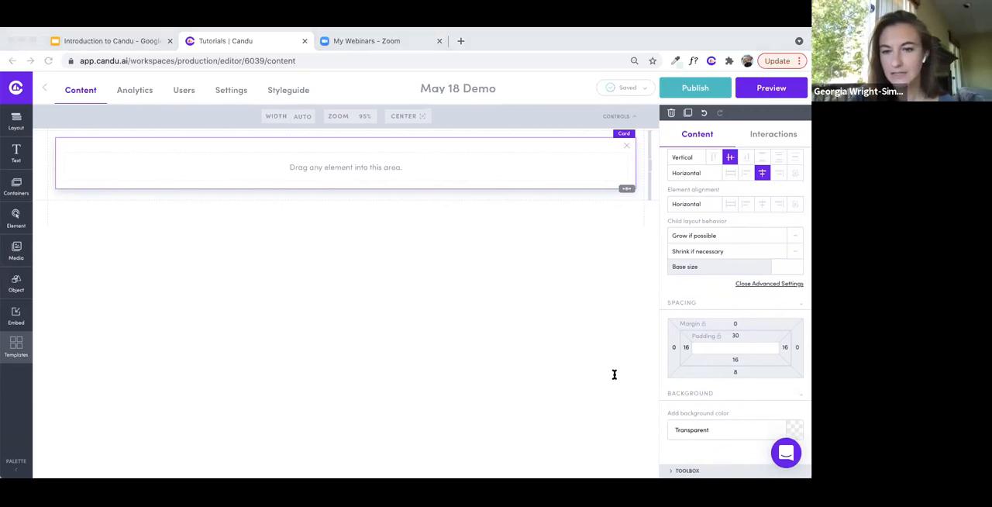
{"action": "left_click", "coordinate": [319, 333]}
{"action": "left_click", "coordinate": [716, 429]}
{"action": "type", "text": "#e5f7eb"}
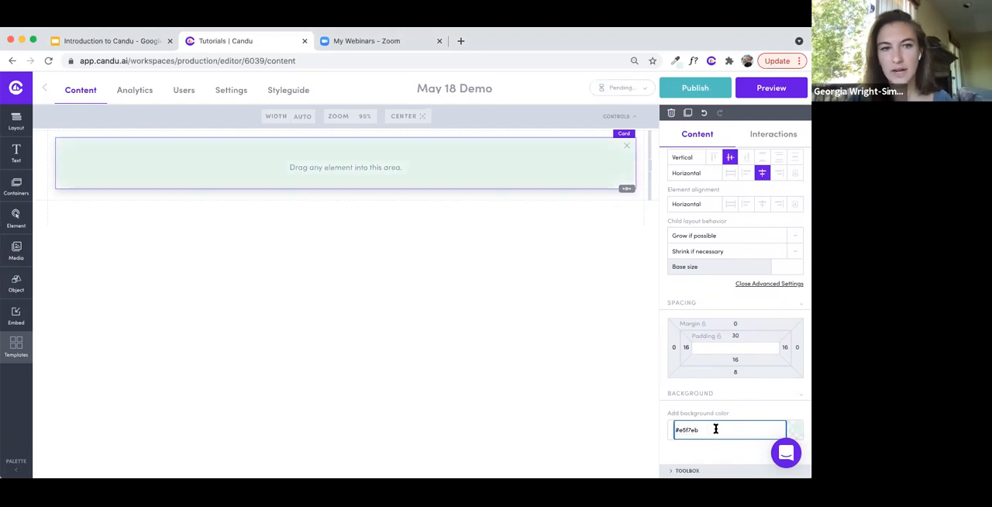
{"action": "left_click", "coordinate": [439, 171]}
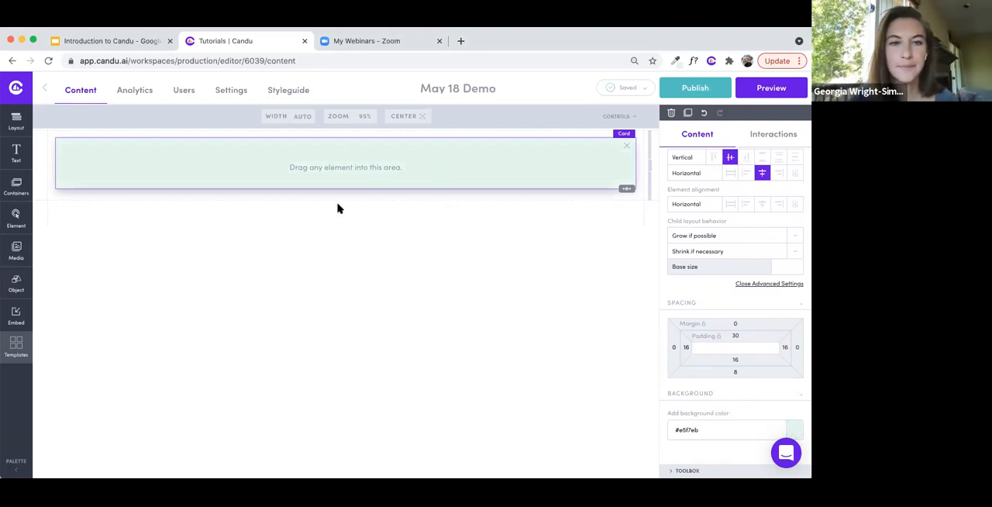
- Arrange the card's content in a row and set its horizontal content alignment to Start
{"action": "scroll", "coordinate": [287, 214], "scroll_direction": "up", "scroll_amount": 1}
{"action": "left_click", "coordinate": [285, 214]}
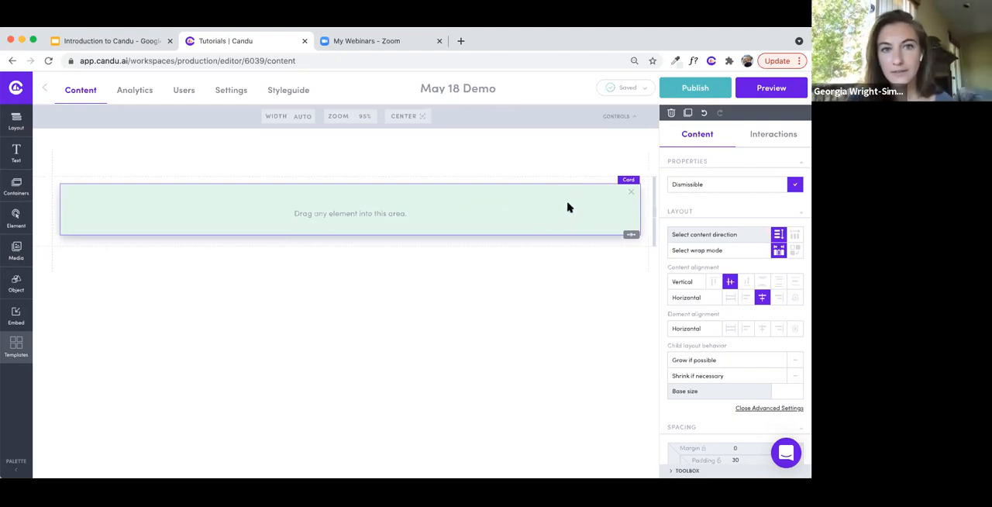
{"action": "left_click", "coordinate": [796, 236]}
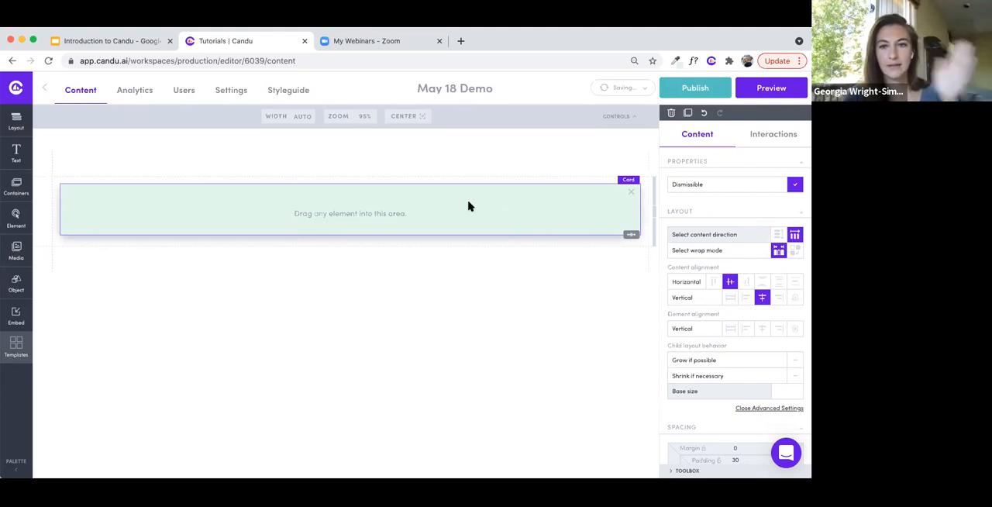
{"action": "left_click", "coordinate": [713, 281]}
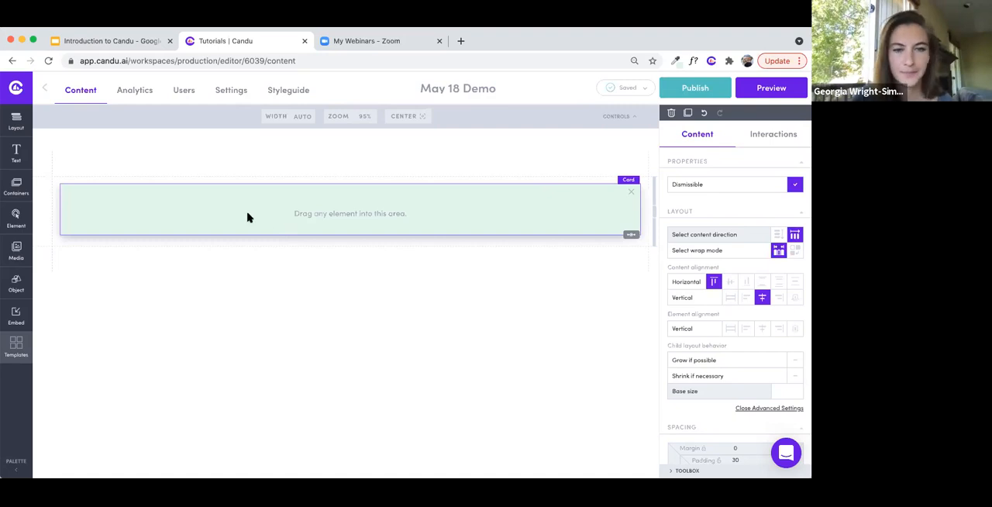
- Add an image element to the card and fill it with zoom-live-demo-gif.gif from the media library
{"action": "left_click", "coordinate": [16, 250]}
{"action": "left_click_drag", "start_coordinate": [97, 171], "coordinate": [209, 204]}
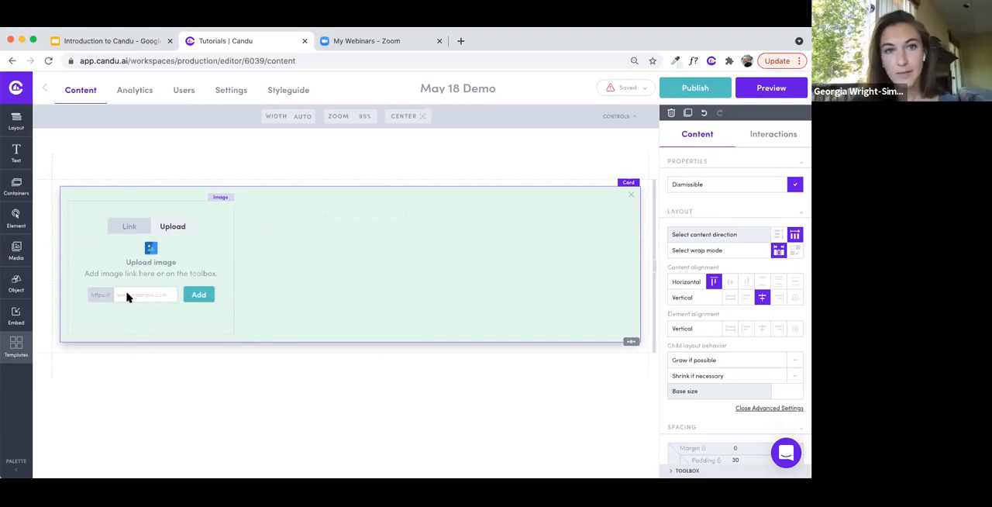
{"action": "left_click", "coordinate": [169, 231]}
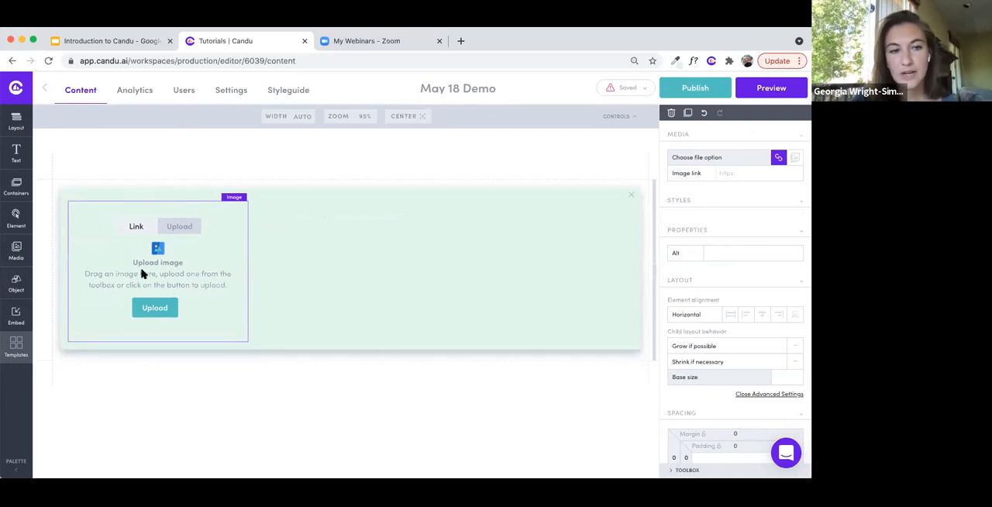
{"action": "left_click", "coordinate": [154, 309]}
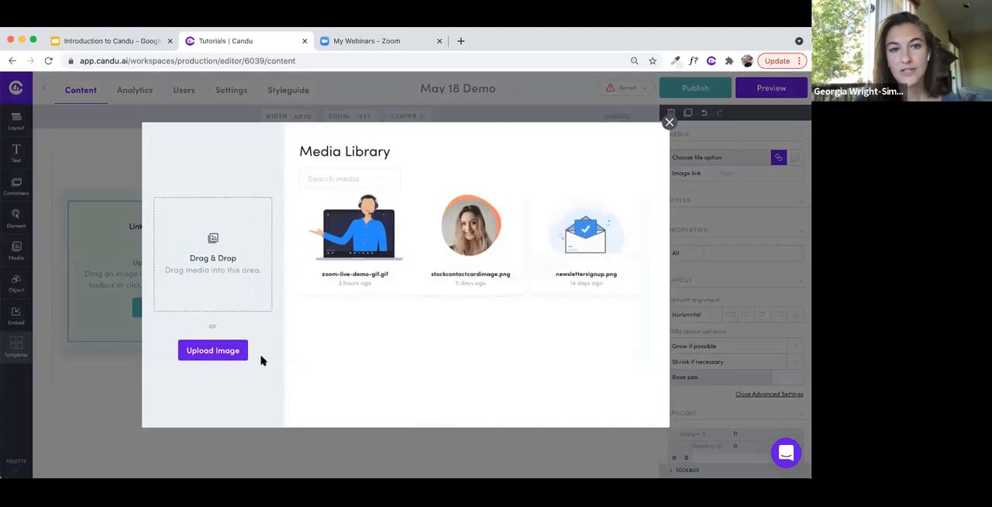
{"action": "left_click", "coordinate": [348, 247]}
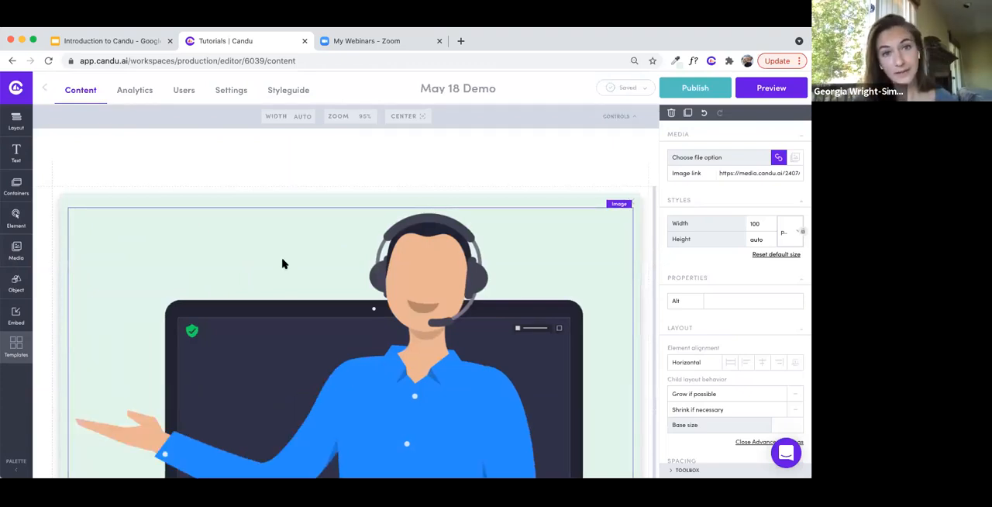
- Switch the image's size unit to pixels and set its width to 150
{"action": "left_click", "coordinate": [784, 232]}
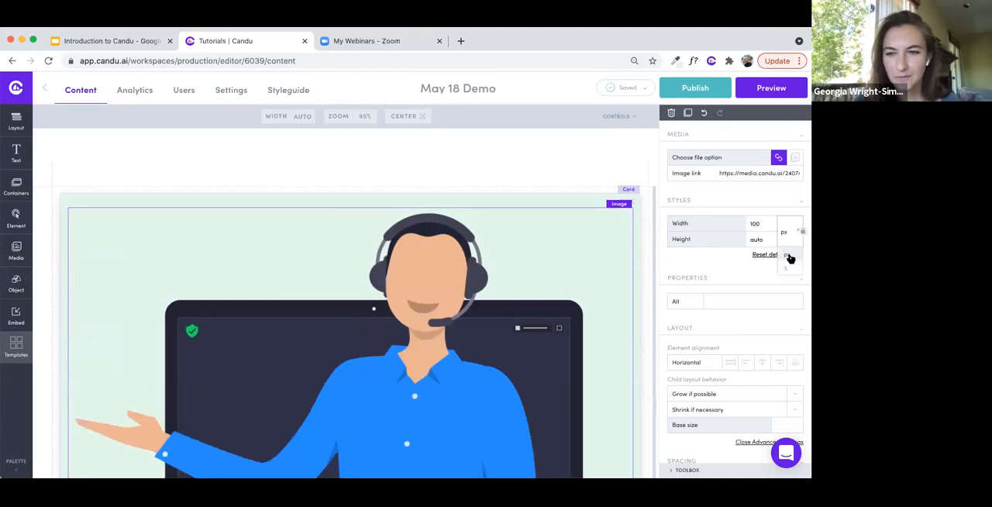
{"action": "left_click", "coordinate": [789, 257]}
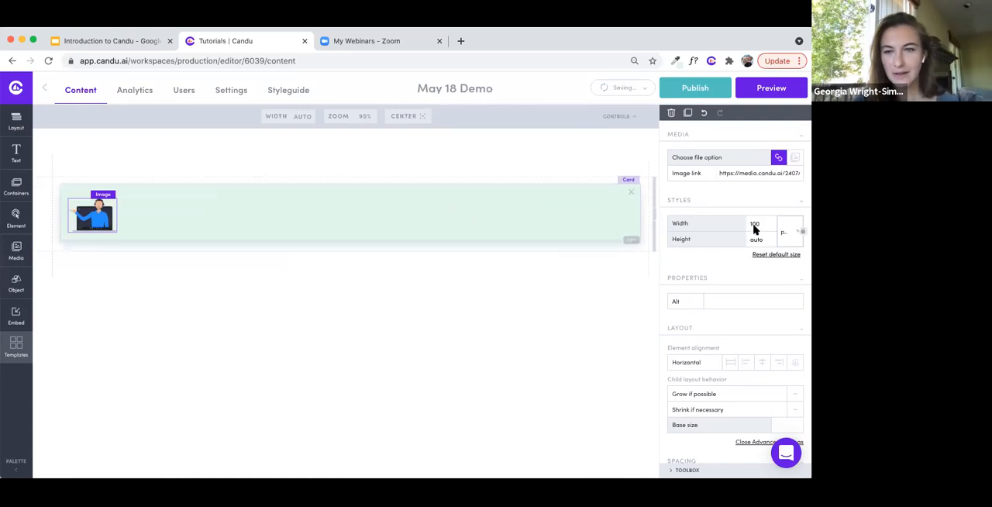
{"action": "left_click", "coordinate": [458, 239]}
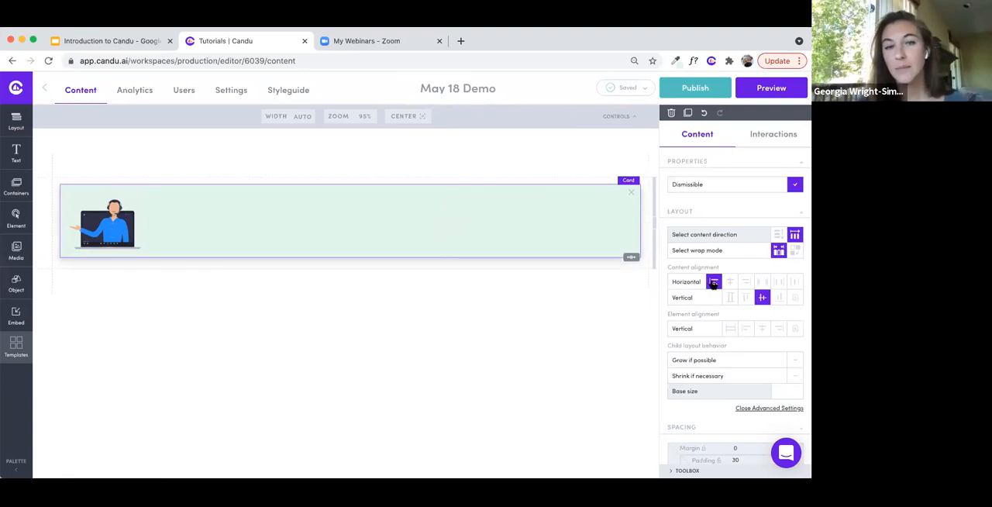
- Try slightly larger and smaller widths on the card's image before restoring 150 px
{"action": "left_click", "coordinate": [124, 223]}
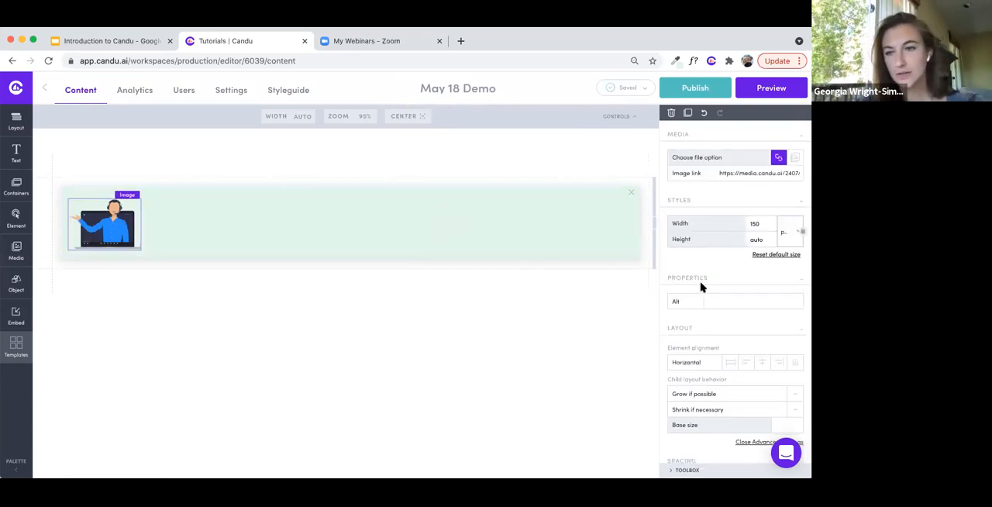
{"action": "left_click", "coordinate": [763, 222]}
{"action": "left_click", "coordinate": [769, 222]}
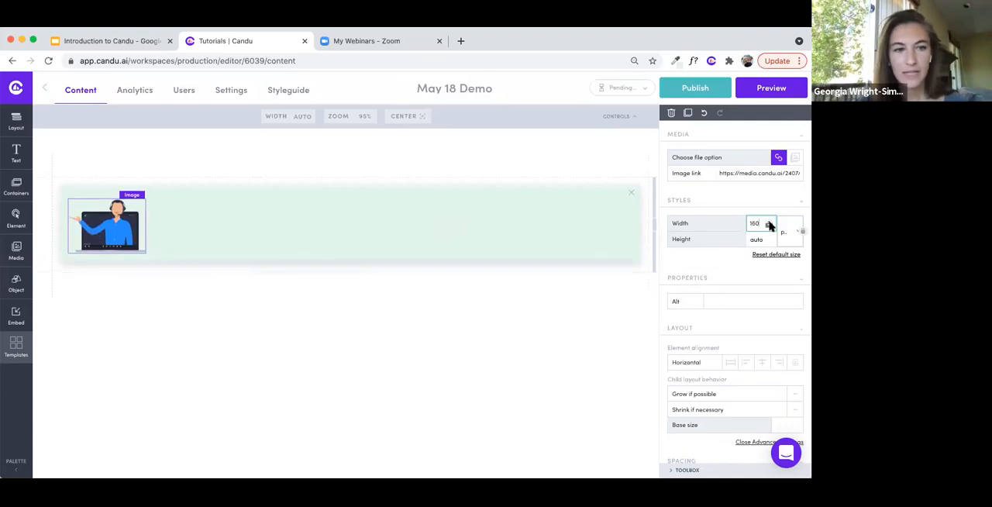
{"action": "left_click", "coordinate": [769, 225]}
{"action": "left_click", "coordinate": [769, 225]}
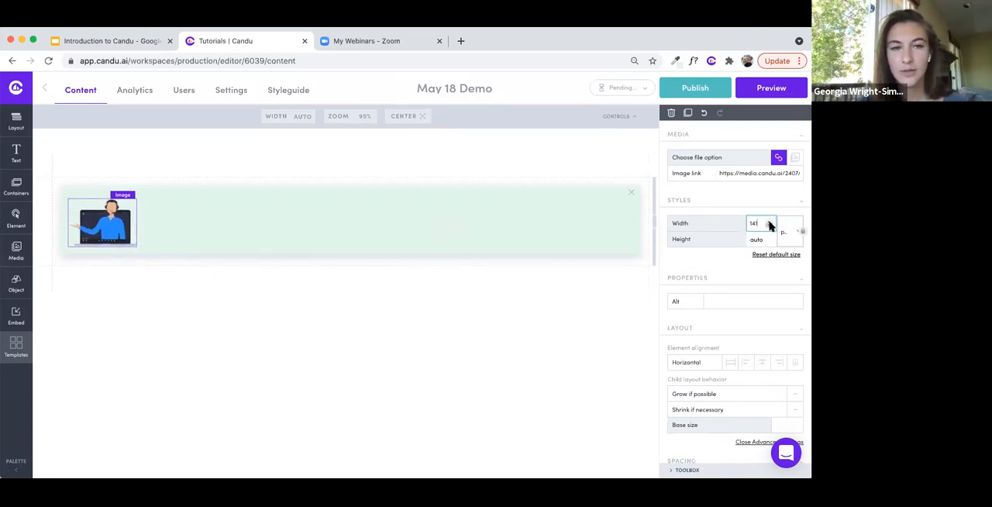
{"action": "double_click", "coordinate": [754, 223]}
{"action": "type", "text": "150"}
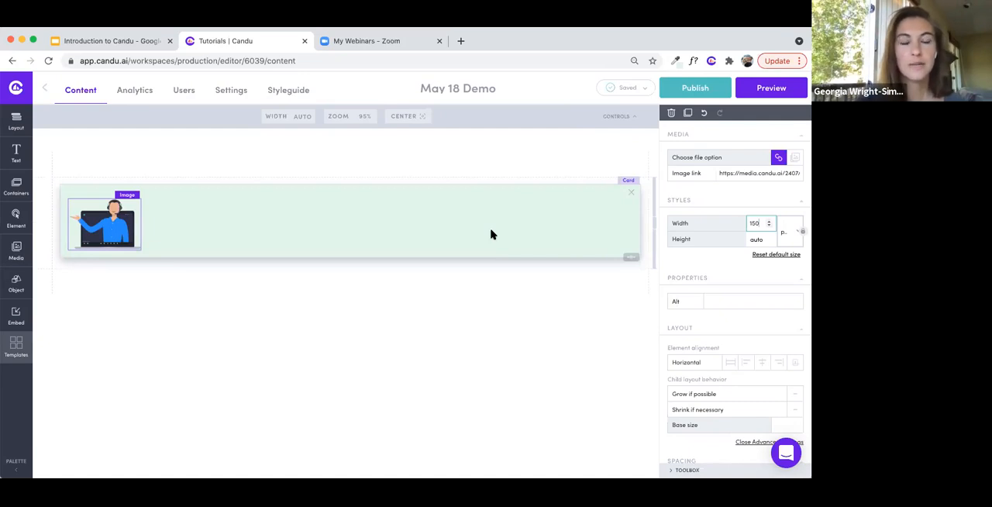
- Add a paragraph beside the image in the card and paste the weekly live demo invitation over its placeholder text
{"action": "left_click", "coordinate": [372, 218]}
{"action": "left_click", "coordinate": [14, 155]}
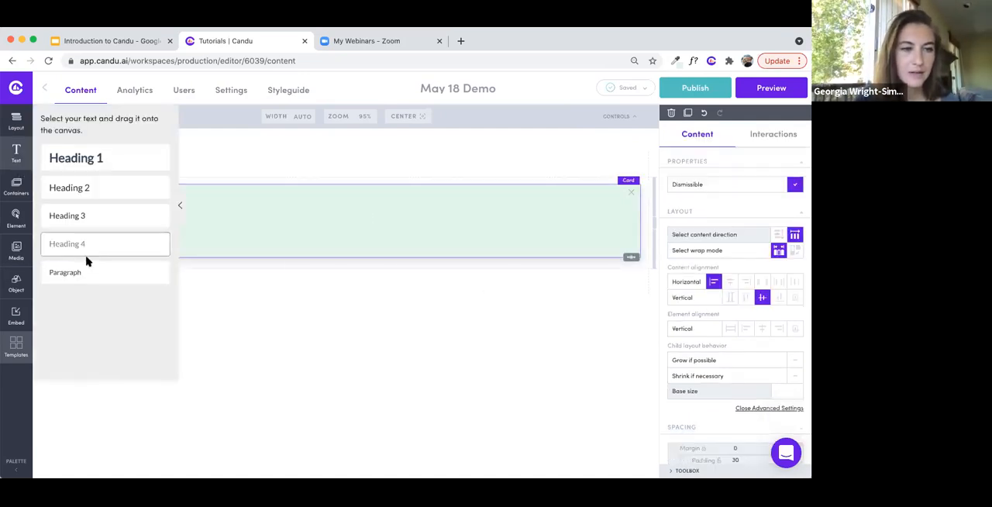
{"action": "left_click_drag", "start_coordinate": [88, 271], "coordinate": [193, 221]}
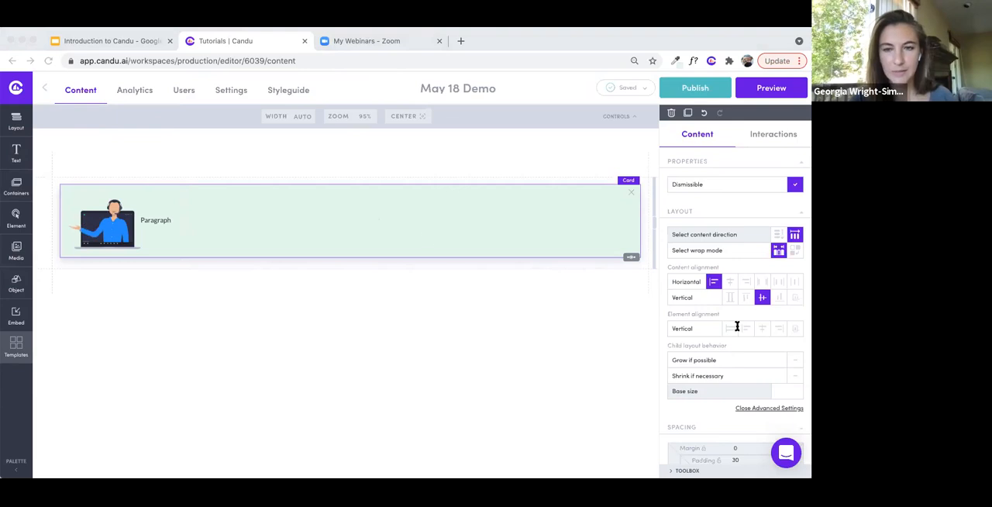
{"action": "left_click", "coordinate": [159, 223]}
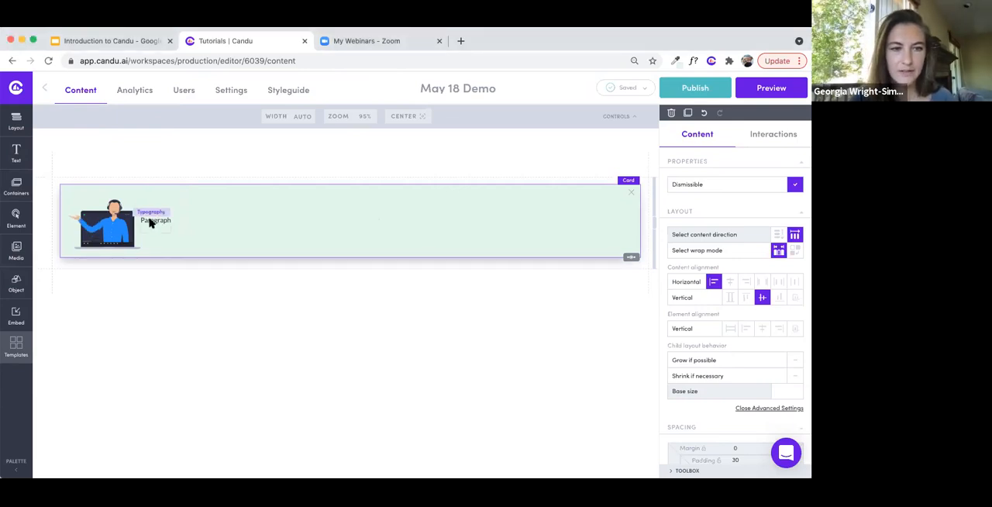
{"action": "left_click", "coordinate": [150, 221]}
{"action": "type", "text": "New to this? Join our weekly live demo! Sarah Smith, a Zoom wizard, will lead a grand tour of Zoom's suite of video options. Learn about calendar integrations, recording, screen sharing, annotation, virtual backgrounds, and muting. Most importantly, get your questions answered by a real person."}
- Make the opening words "New to this?" bold in the card's paragraph
{"action": "left_click_drag", "start_coordinate": [140, 217], "coordinate": [173, 217]}
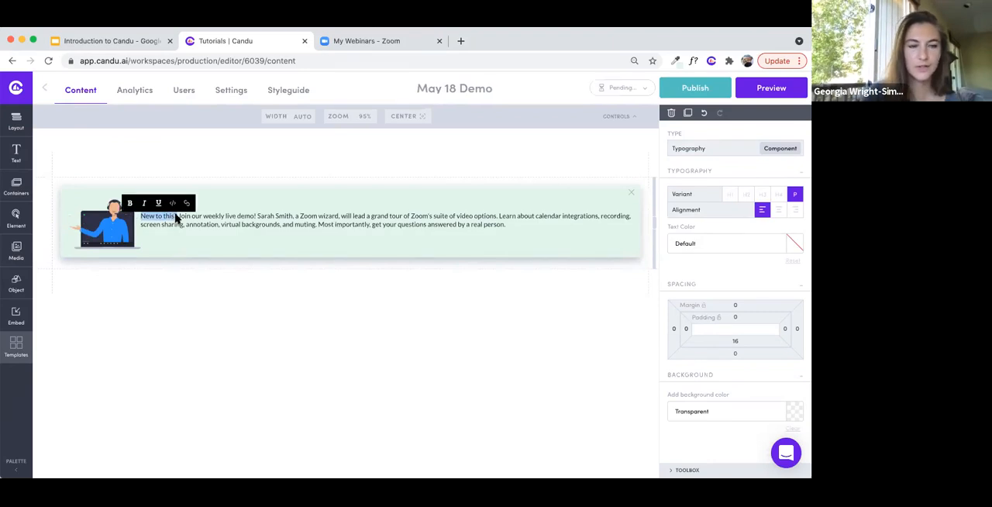
{"action": "key", "text": "ctrl+b"}
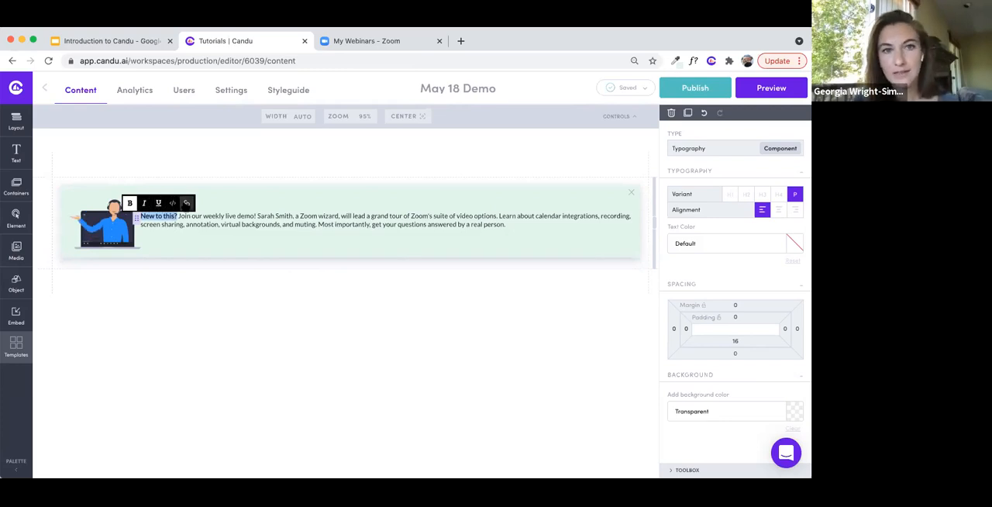
{"action": "left_click", "coordinate": [200, 225]}
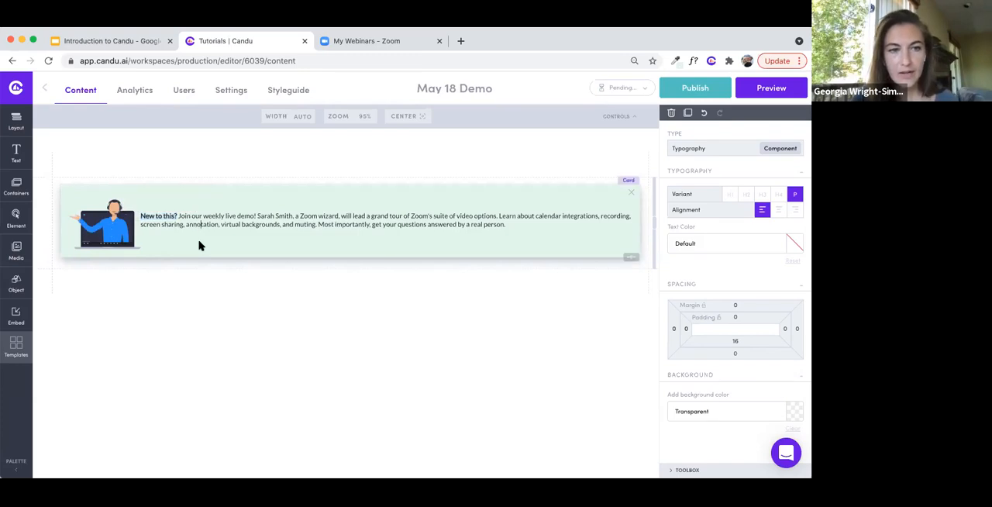
- Select the image, the paragraph and the card in turn to examine the settings of each element
{"action": "left_click", "coordinate": [198, 245]}
{"action": "left_click", "coordinate": [120, 225]}
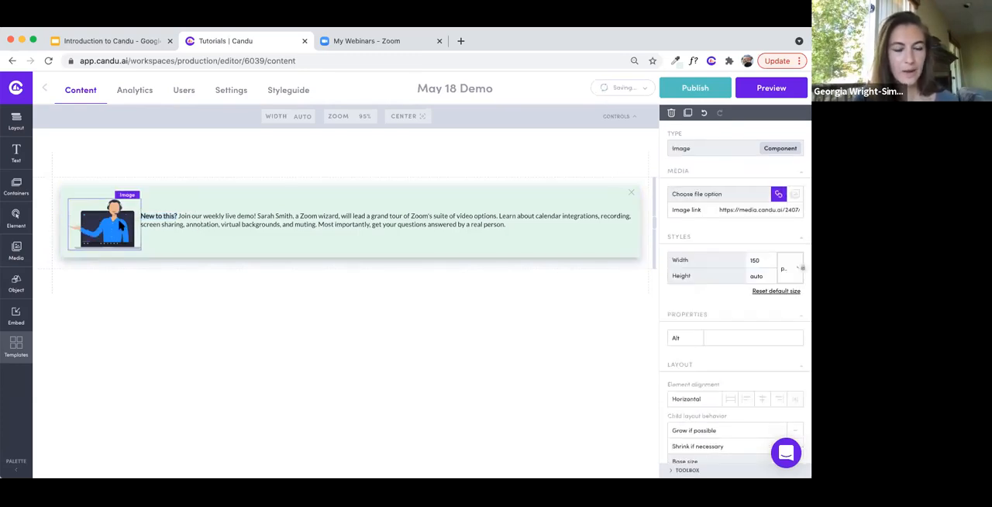
{"action": "left_click", "coordinate": [184, 224]}
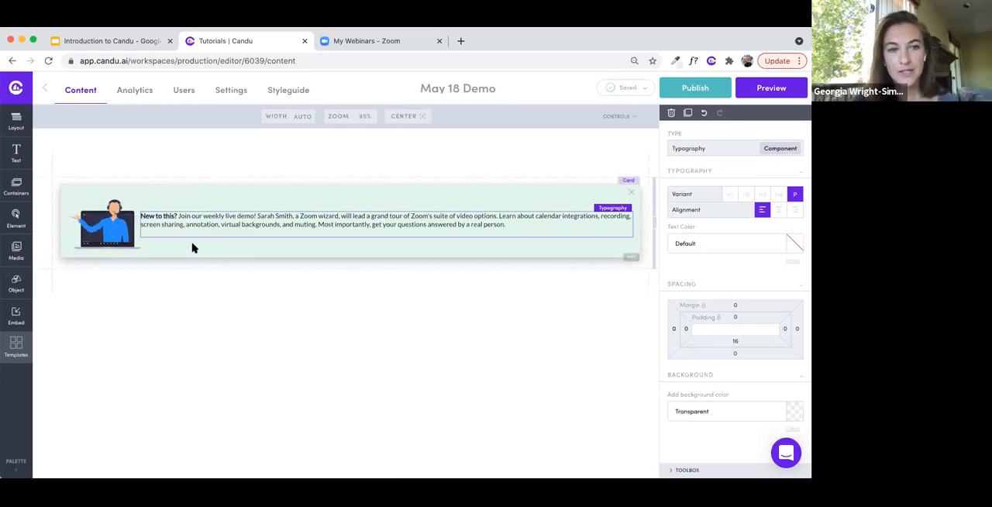
{"action": "left_click", "coordinate": [193, 247]}
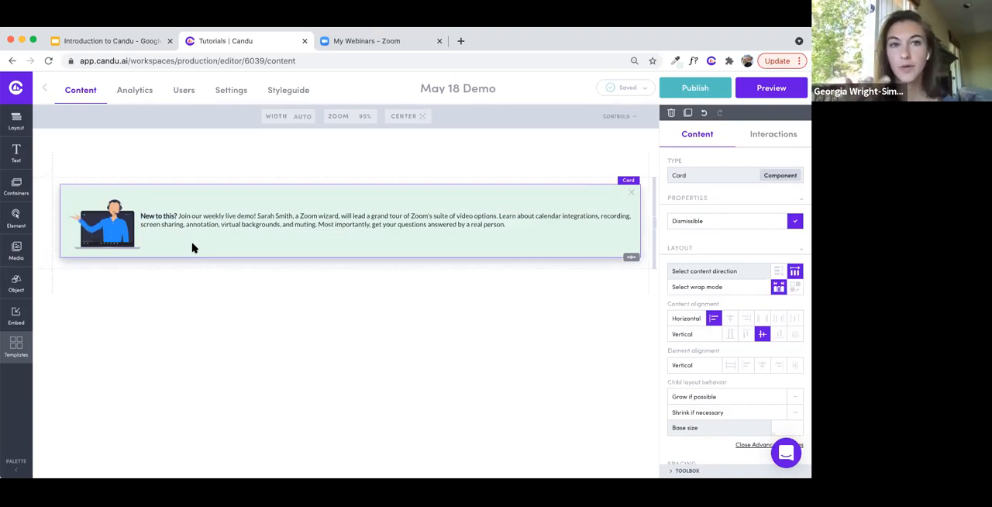
- Show the inline link option for "a real person." in the paragraph, leave it without a link and select the card
{"action": "left_click", "coordinate": [434, 229]}
{"action": "left_click_drag", "start_coordinate": [466, 225], "coordinate": [505, 229]}
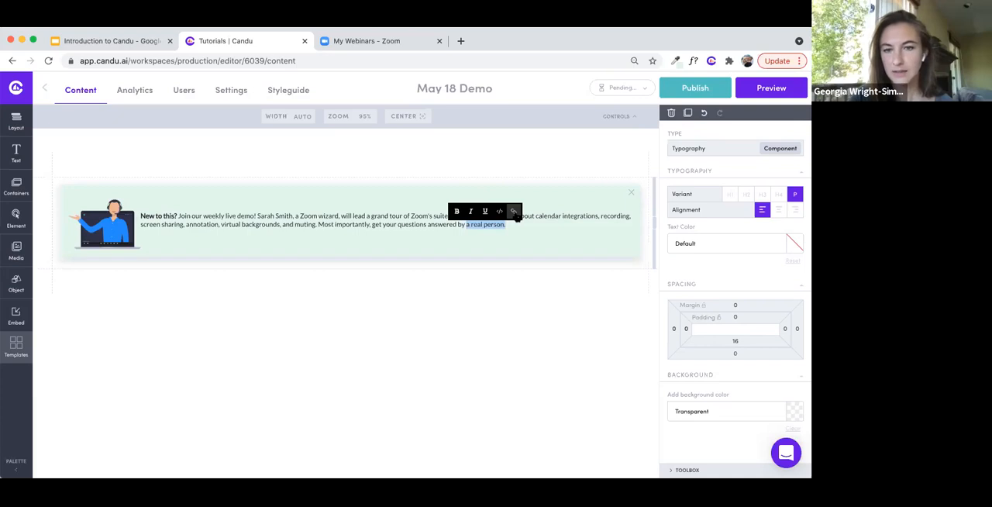
{"action": "left_click", "coordinate": [512, 211]}
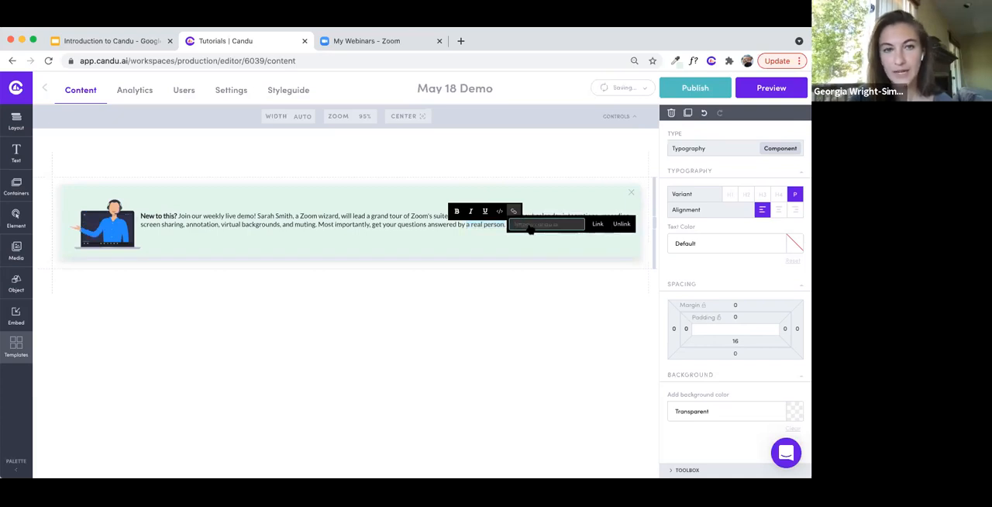
{"action": "left_click", "coordinate": [473, 243]}
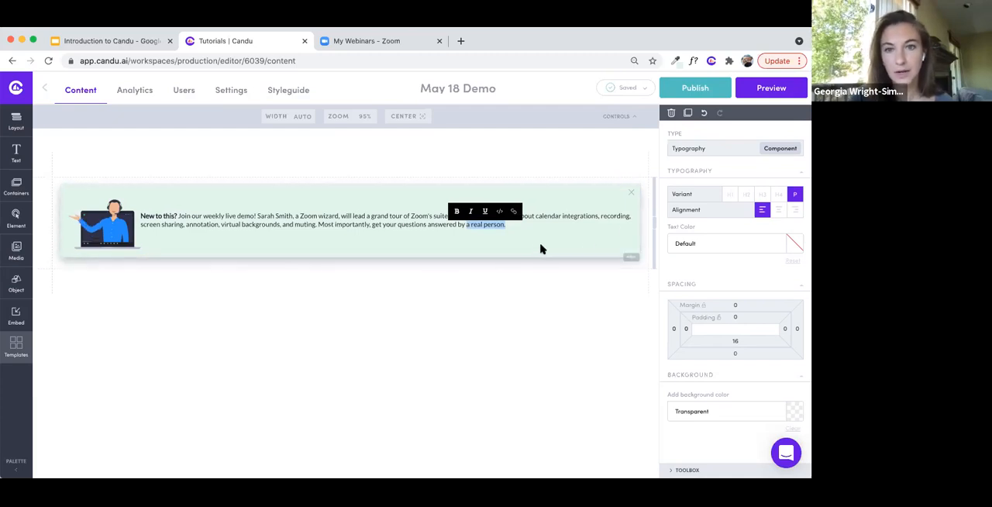
{"action": "left_click", "coordinate": [631, 259]}
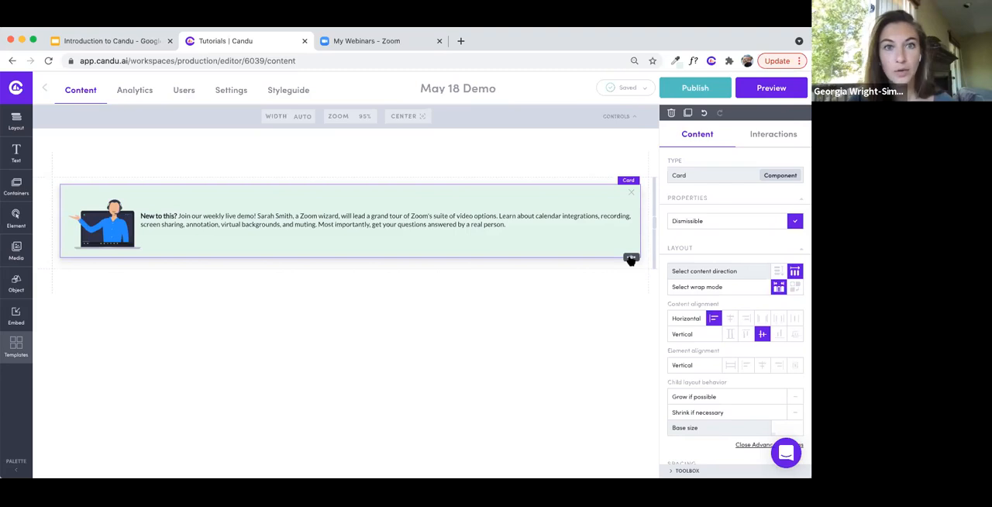
- Examine the card's URL, Email and Guide interaction options and close them without setting an interaction
{"action": "left_click", "coordinate": [631, 259]}
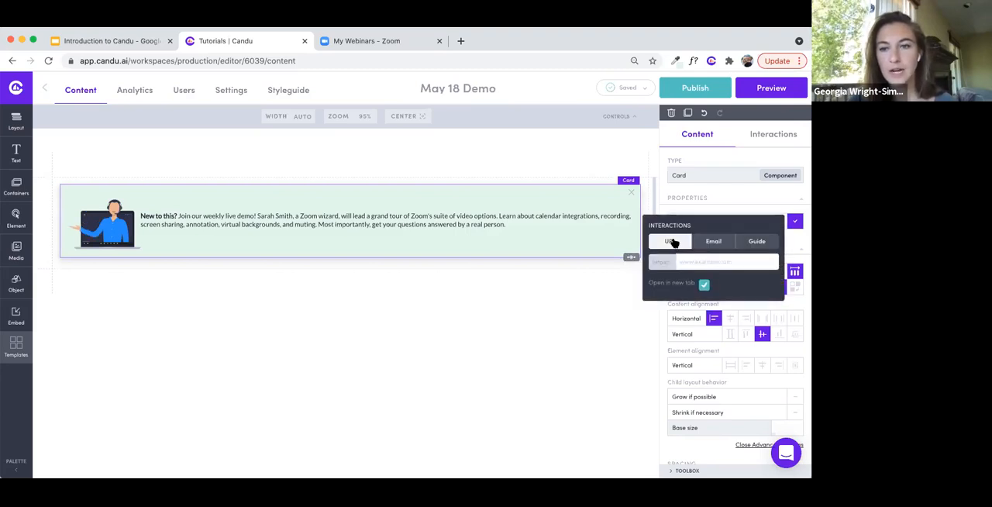
{"action": "left_click", "coordinate": [713, 242]}
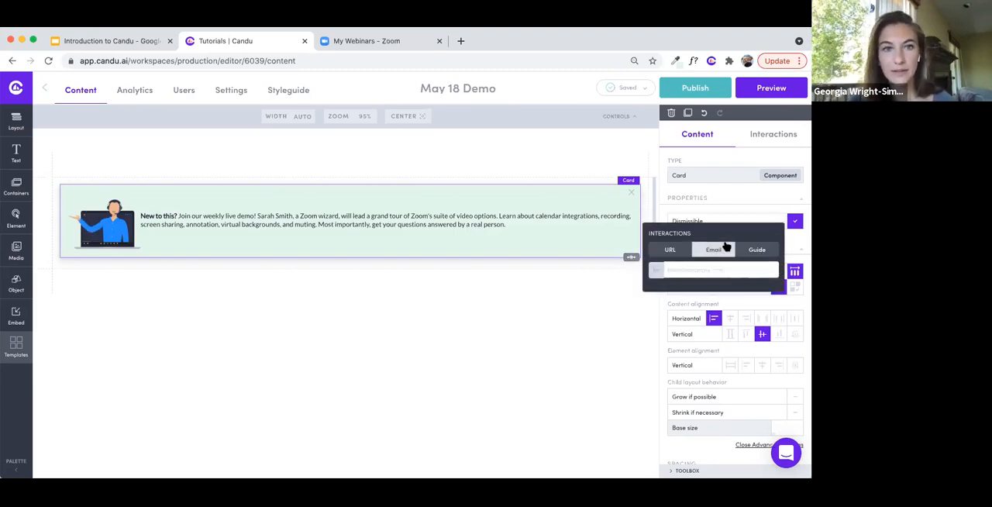
{"action": "left_click", "coordinate": [707, 270]}
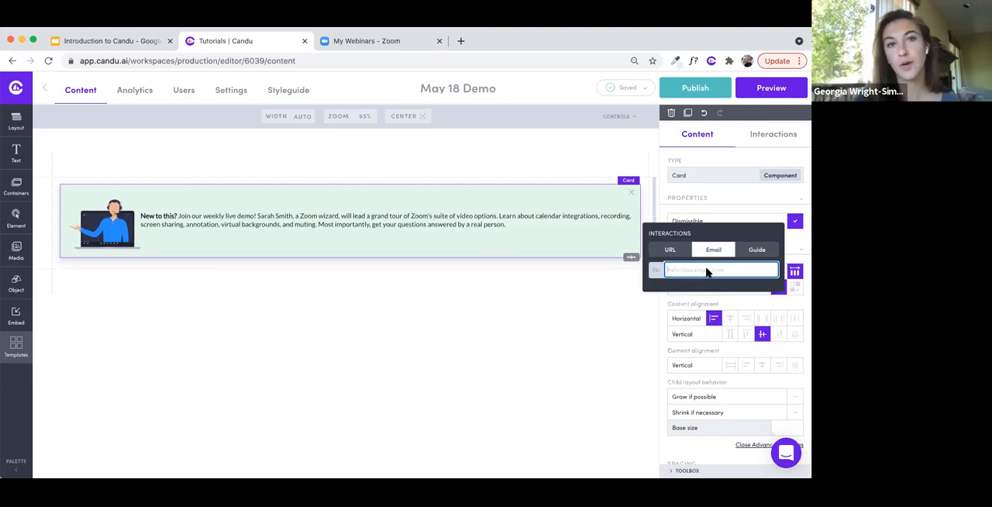
{"action": "left_click", "coordinate": [757, 250]}
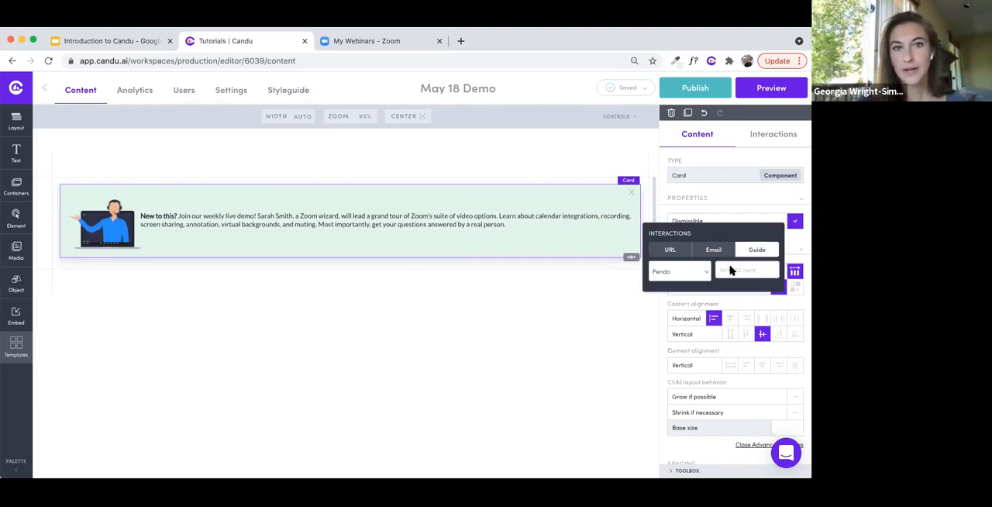
{"action": "left_click", "coordinate": [669, 250]}
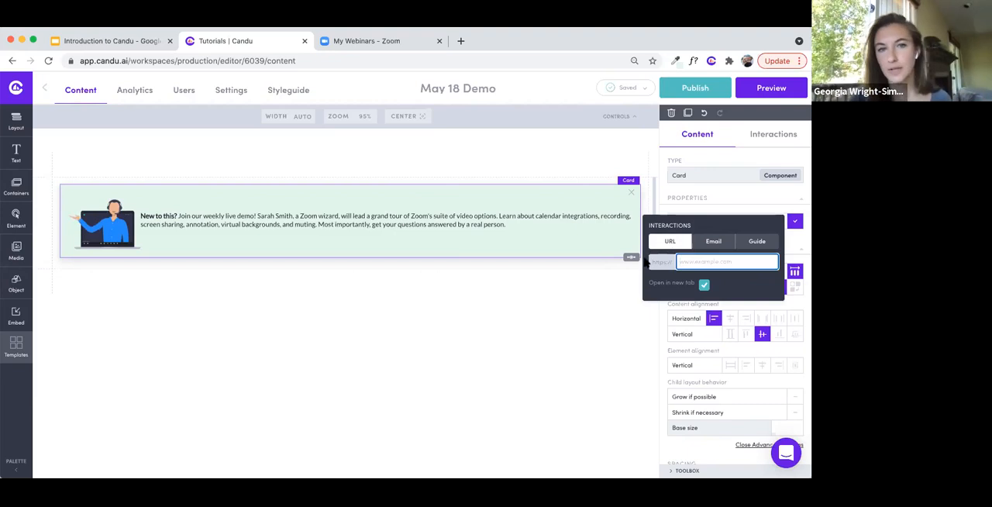
{"action": "left_click", "coordinate": [535, 247]}
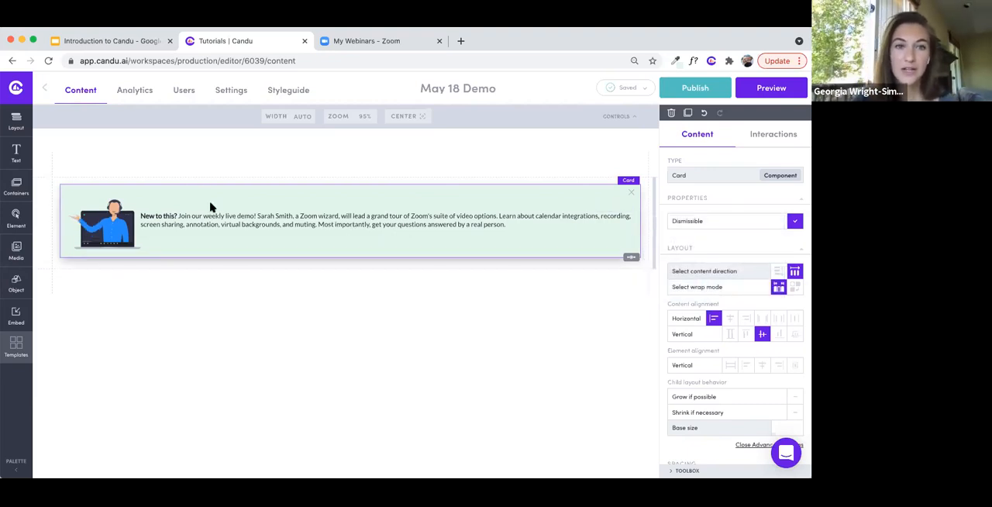
- Add a button at the end of the card and place an empty layout between the paragraph and the button
{"action": "left_click", "coordinate": [8, 226]}
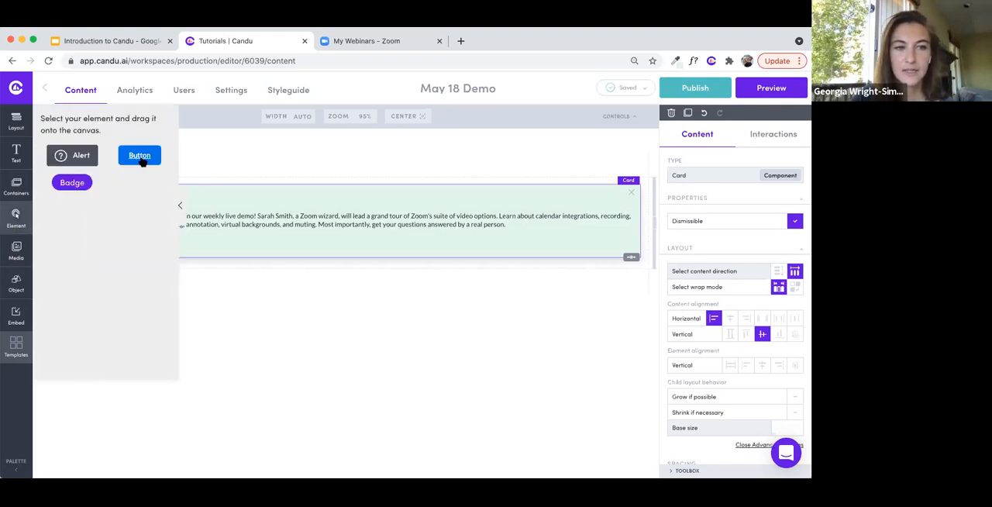
{"action": "left_click_drag", "start_coordinate": [141, 159], "coordinate": [339, 234]}
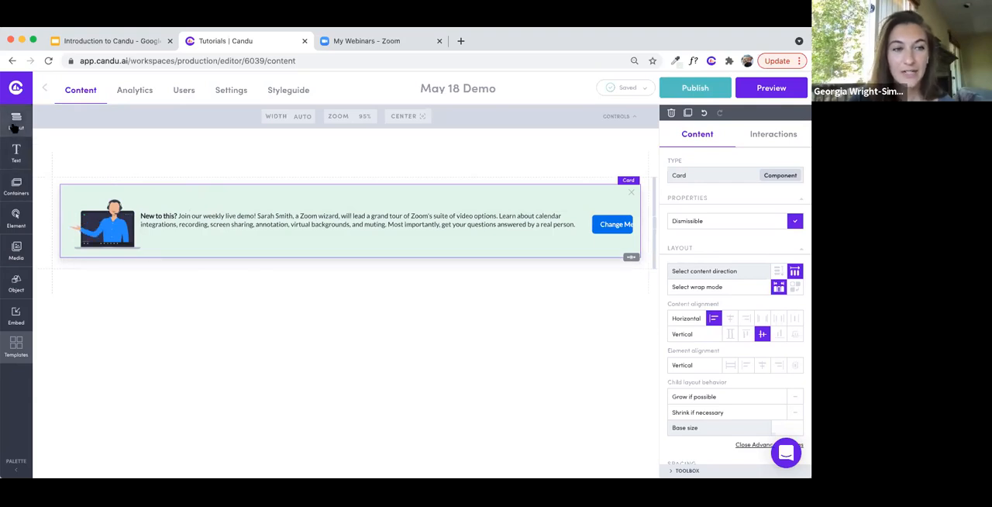
{"action": "mouse_move", "coordinate": [13, 126]}
{"action": "left_click_drag", "start_coordinate": [63, 168], "coordinate": [247, 237]}
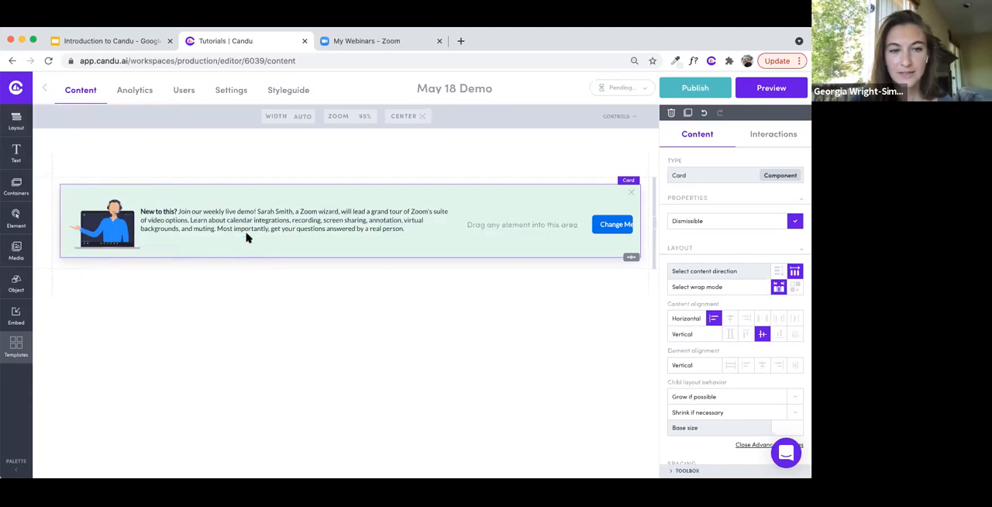
- Move the paragraph and the button into the new layout, with the button beneath the text
{"action": "left_click_drag", "start_coordinate": [449, 225], "coordinate": [534, 229]}
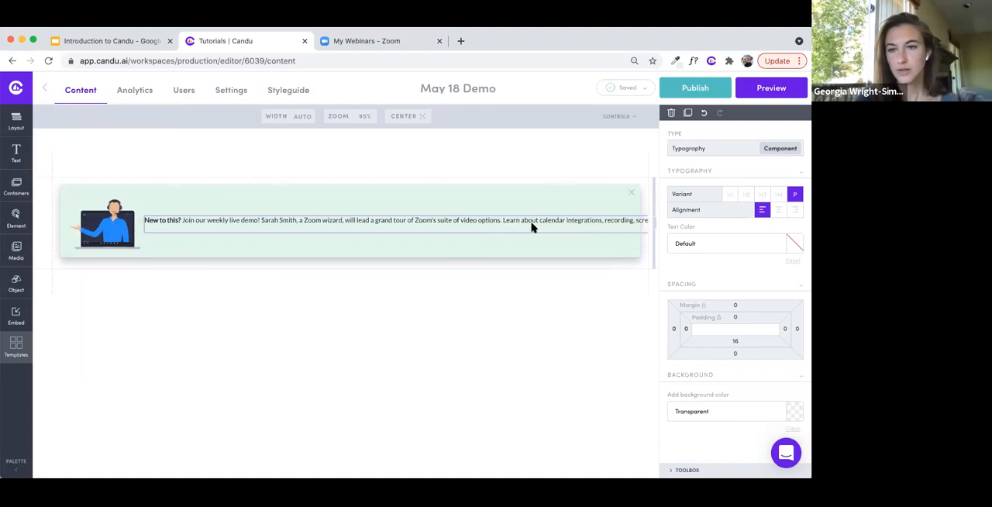
{"action": "scroll", "coordinate": [533, 227], "scroll_direction": "right", "scroll_amount": 5}
{"action": "left_click_drag", "start_coordinate": [616, 224], "coordinate": [183, 230]}
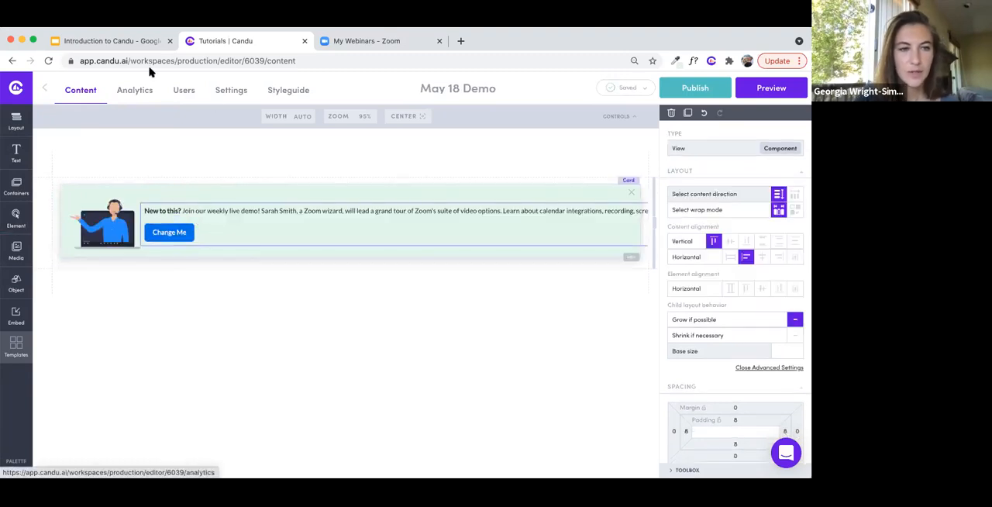
- Examine the button and badge styles among the styleguide's components
{"action": "left_click", "coordinate": [271, 96]}
{"action": "scroll", "coordinate": [288, 333], "scroll_direction": "down", "scroll_amount": 2}
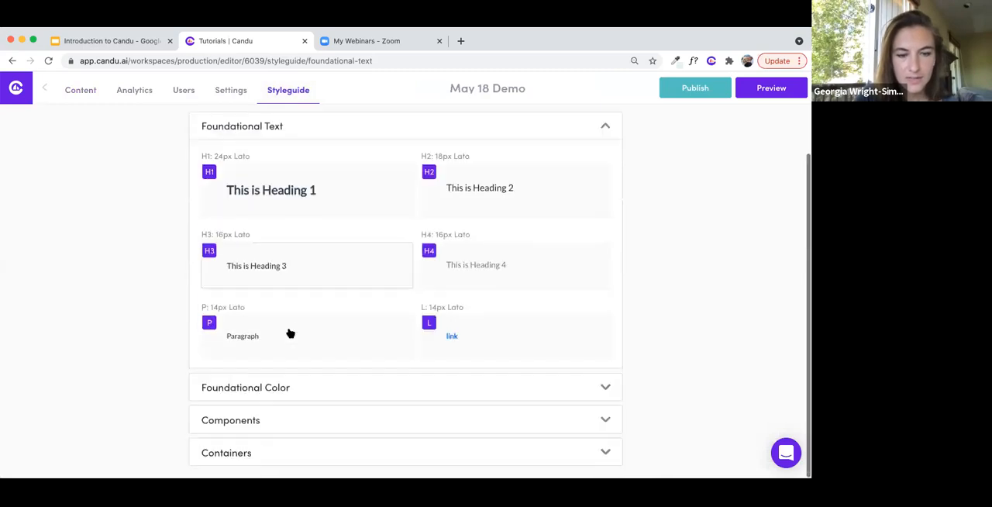
{"action": "left_click", "coordinate": [282, 423]}
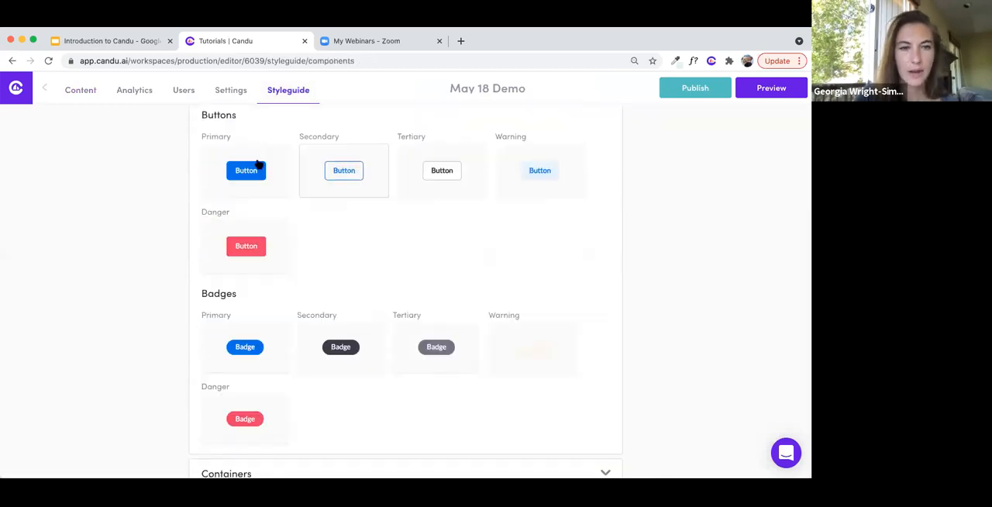
- Return to the May 18 Demo content and change the card's button to the Secondary color
{"action": "left_click", "coordinate": [85, 97]}
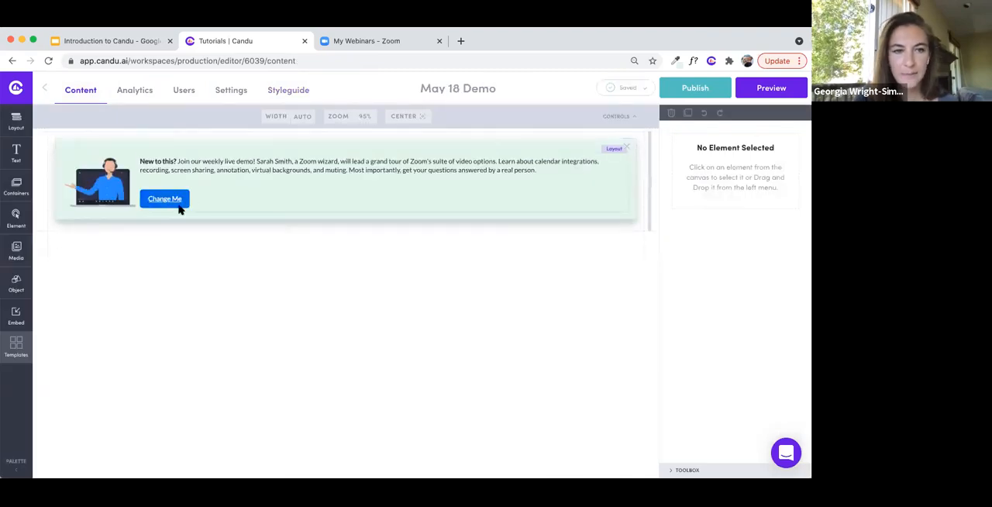
{"action": "left_click", "coordinate": [164, 199]}
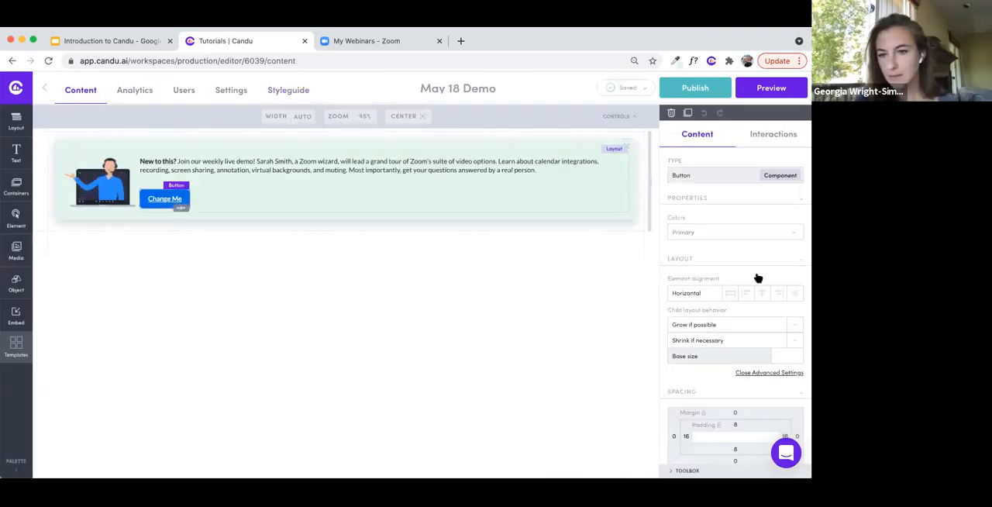
{"action": "left_click", "coordinate": [746, 235]}
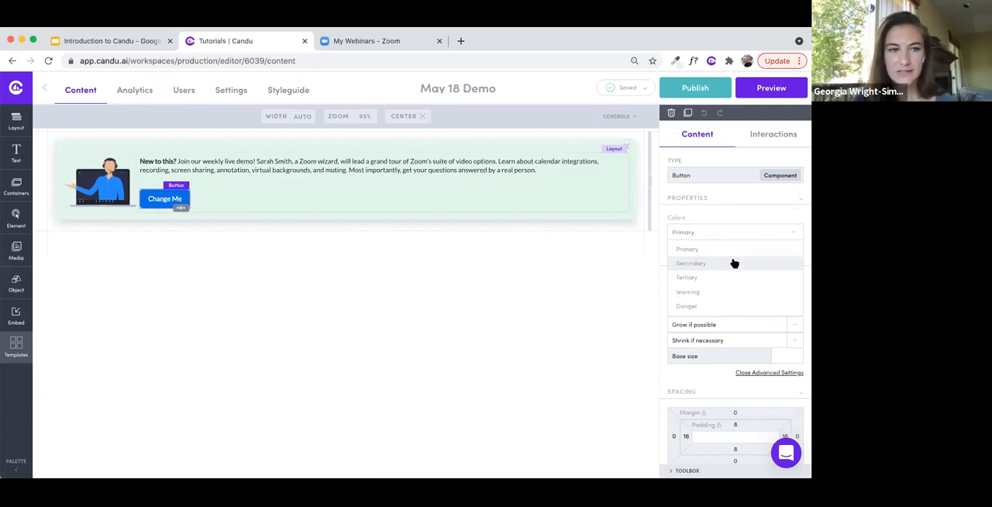
{"action": "left_click", "coordinate": [735, 263]}
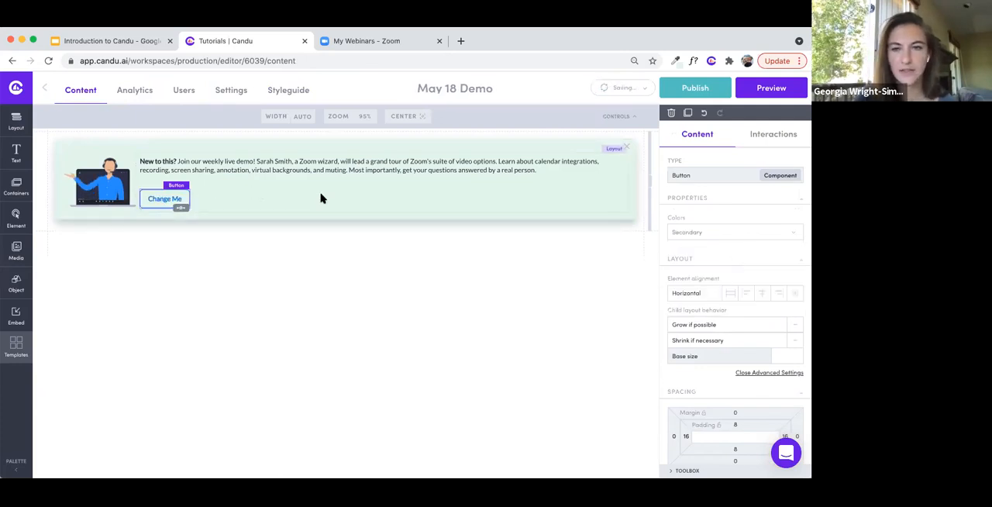
- Set the left margin of the layout holding the paragraph and button to 16
{"action": "left_click", "coordinate": [321, 198]}
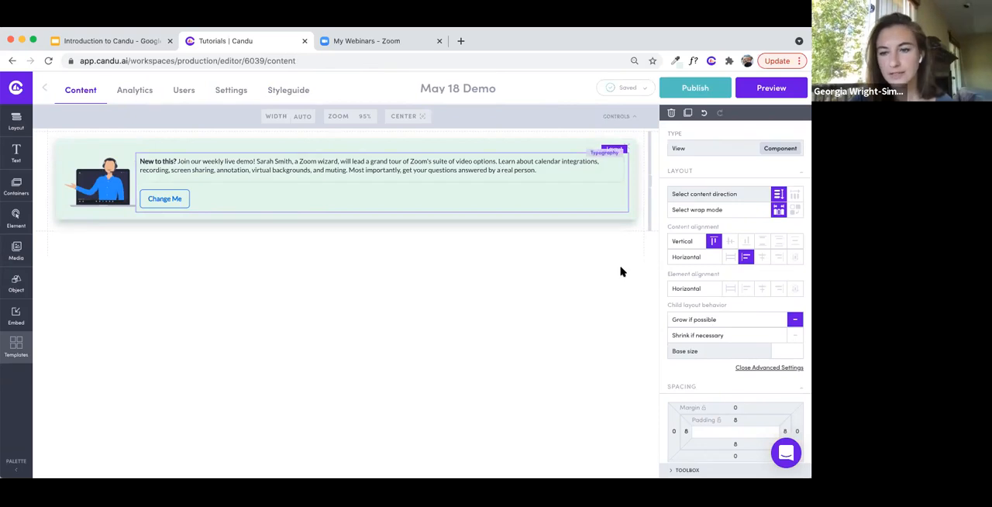
{"action": "scroll", "coordinate": [709, 364], "scroll_direction": "down", "scroll_amount": 2}
{"action": "left_click", "coordinate": [675, 369]}
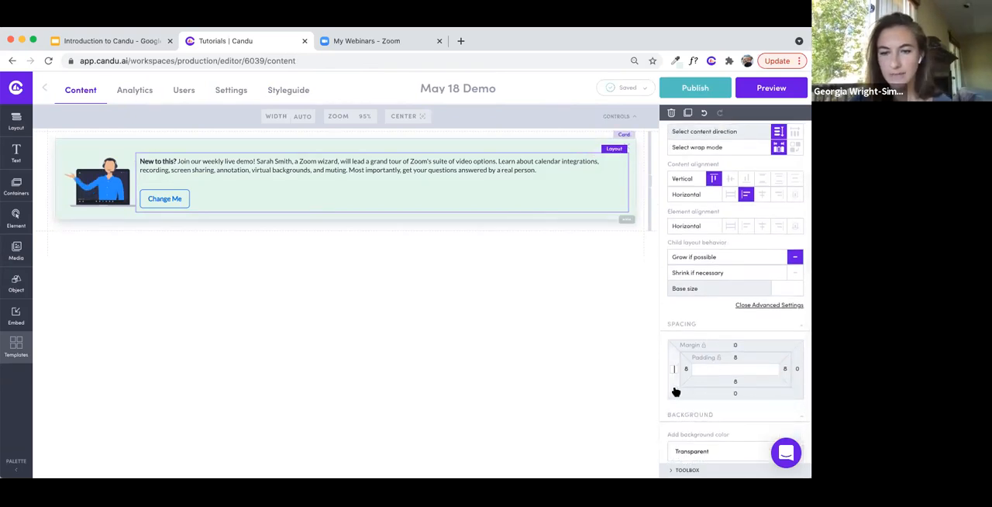
{"action": "type", "text": "16"}
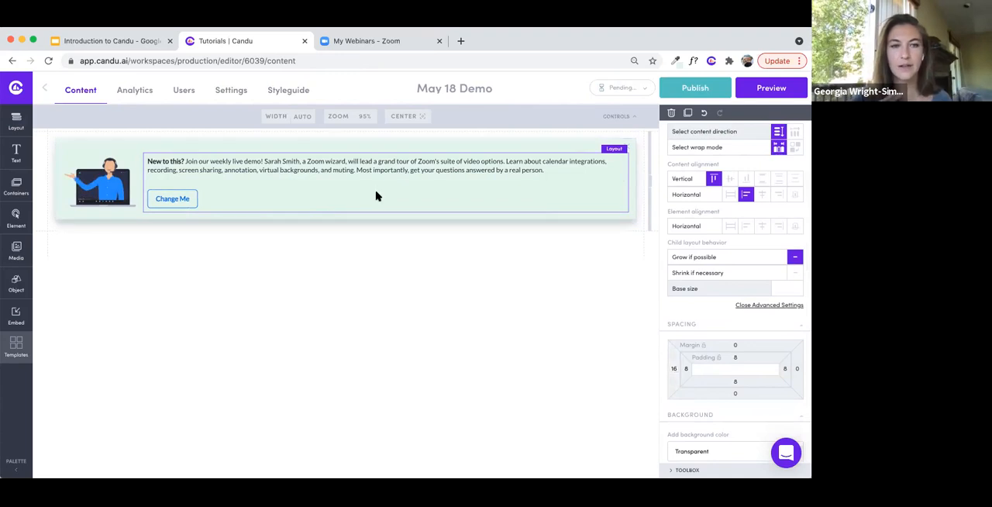
{"action": "left_click", "coordinate": [349, 218]}
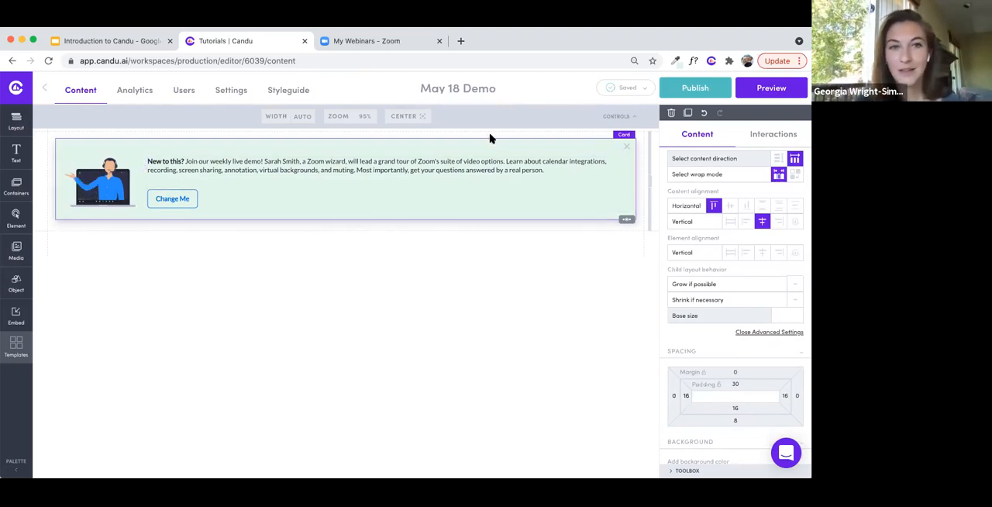
- Go to the workspace's segments and open the definition of the Test segment
{"action": "left_click", "coordinate": [695, 90]}
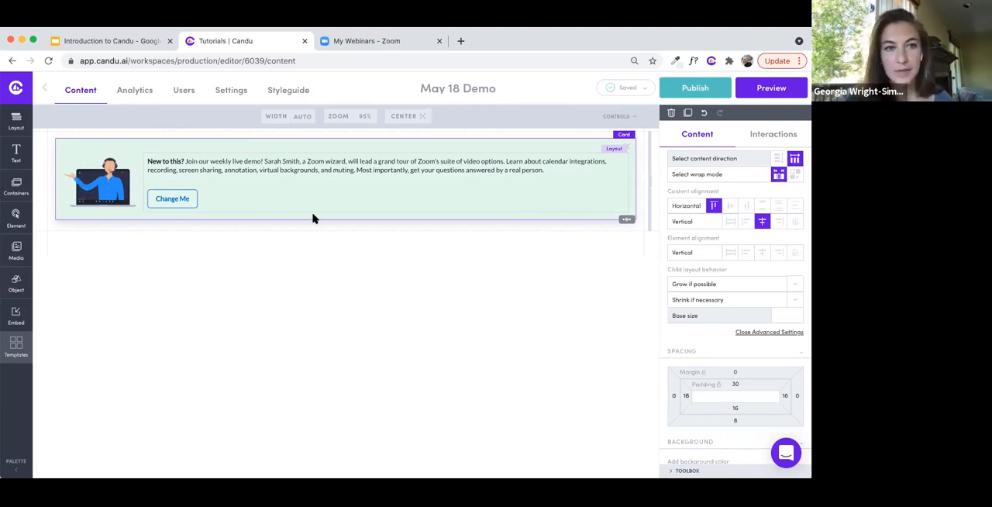
{"action": "left_click", "coordinate": [40, 260]}
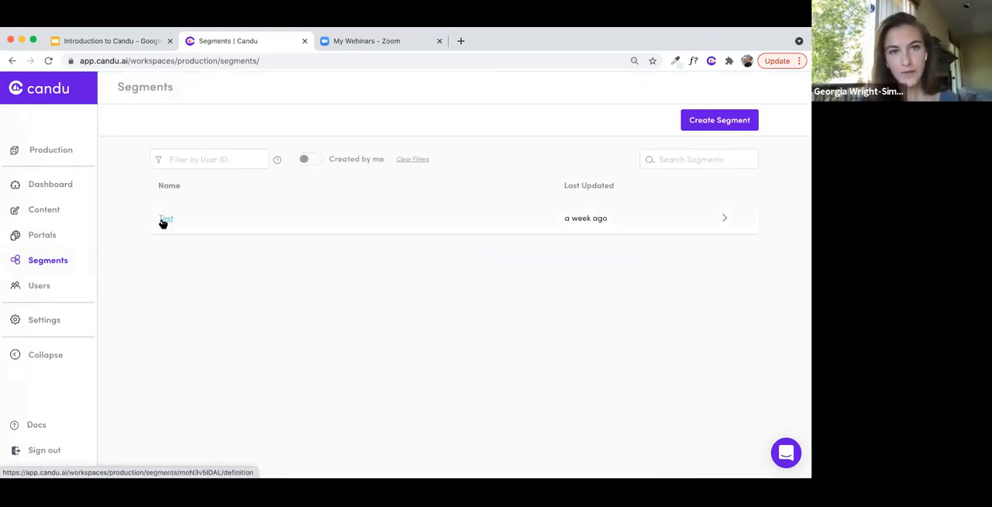
{"action": "left_click", "coordinate": [164, 221]}
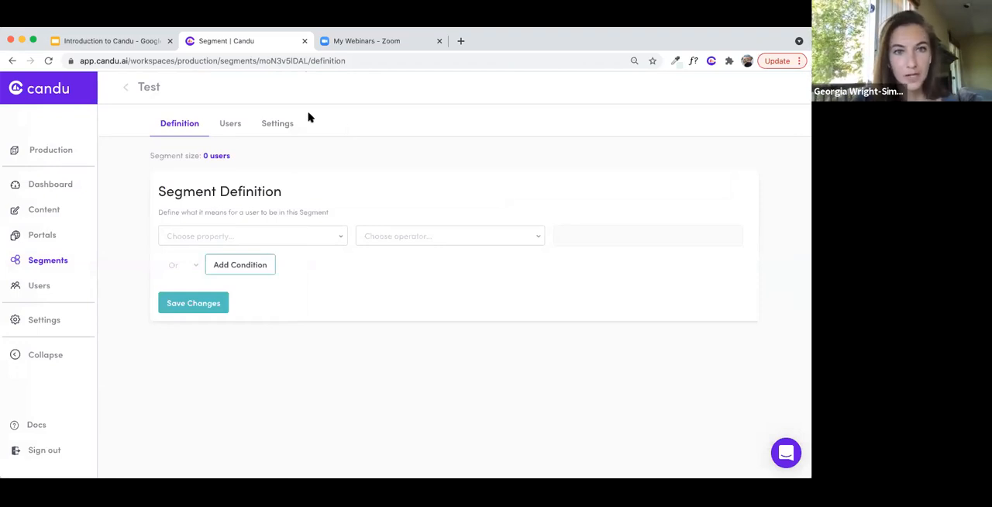
- Try a segment condition with the User ID property and the Equal to operator, and show the other property choices
{"action": "left_click", "coordinate": [256, 236]}
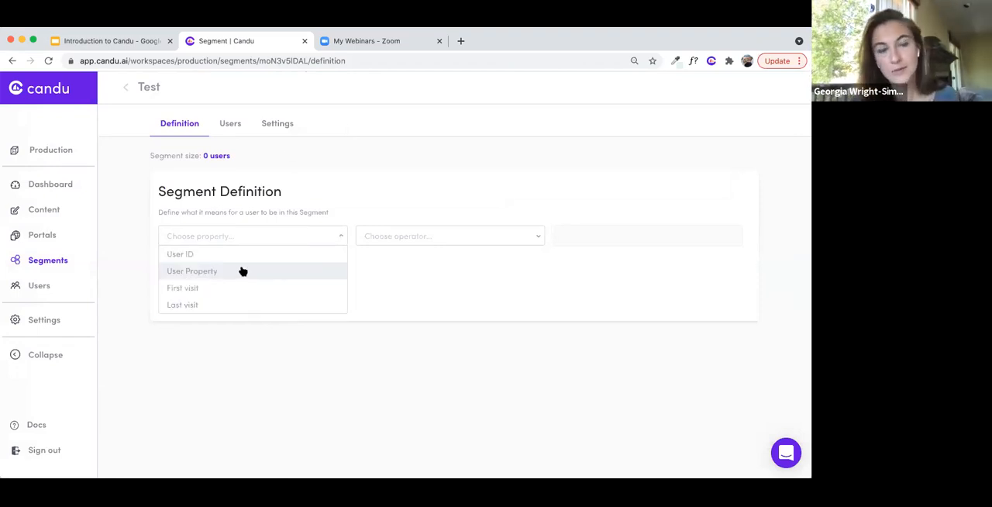
{"action": "left_click", "coordinate": [244, 271]}
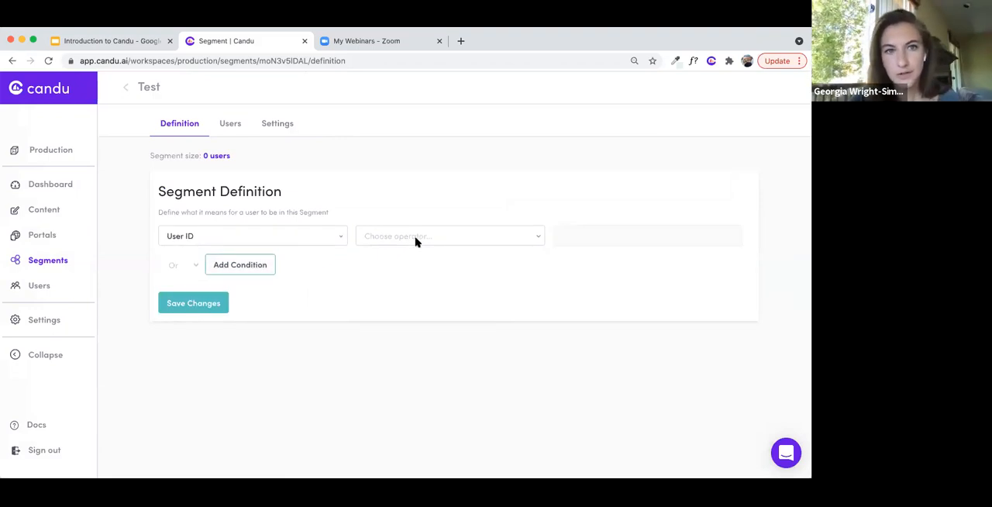
{"action": "left_click", "coordinate": [415, 240]}
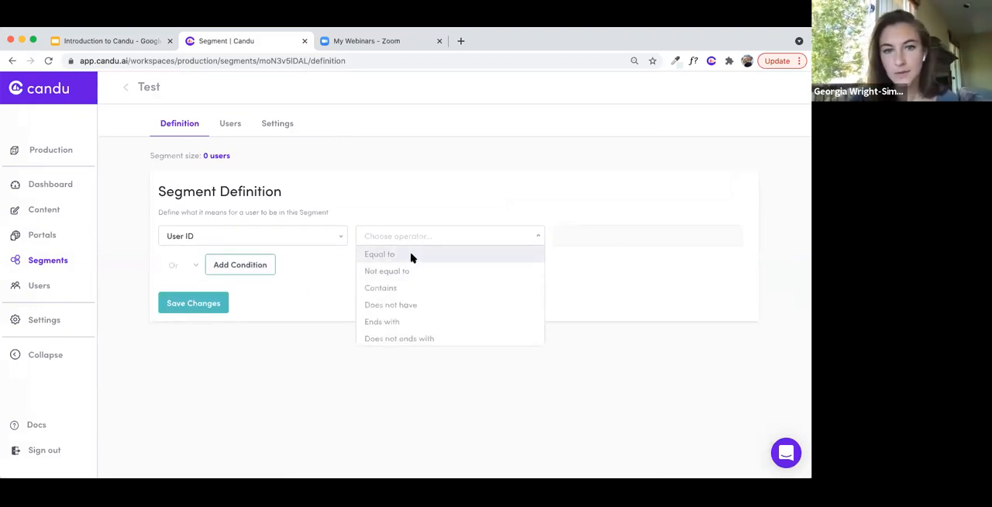
{"action": "left_click", "coordinate": [411, 256]}
{"action": "left_click", "coordinate": [611, 244]}
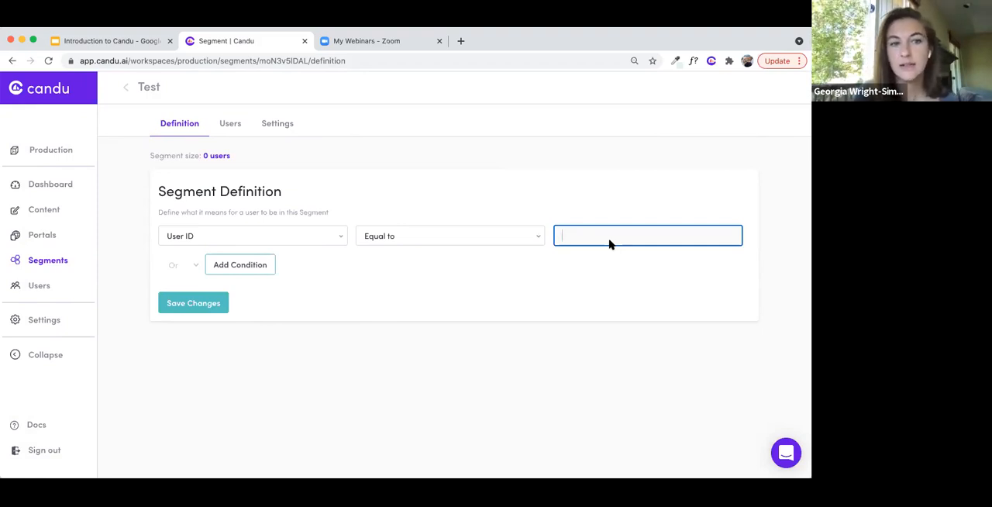
{"action": "left_click", "coordinate": [335, 236]}
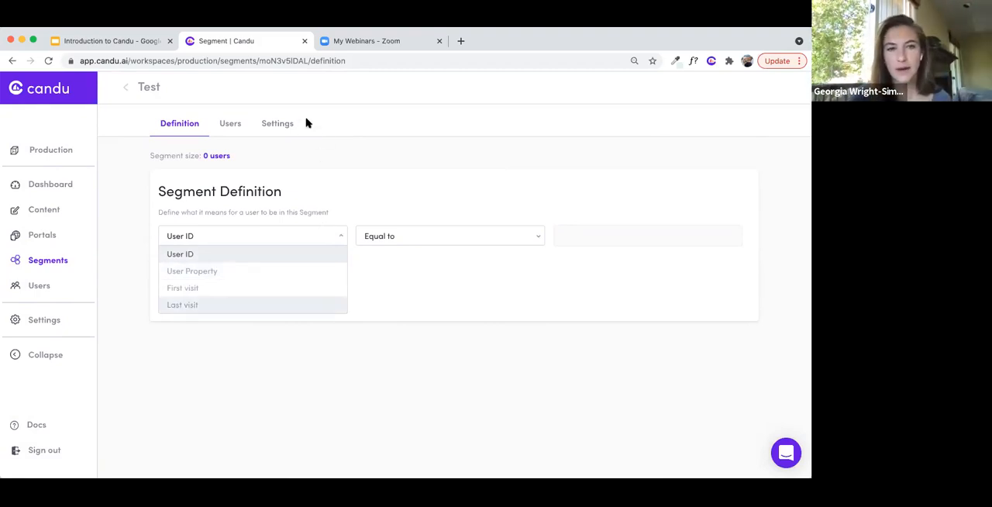
- Leave the segment unsaved and reopen the May 18 Demo content in the editor
{"action": "left_click", "coordinate": [53, 215]}
{"action": "scroll", "coordinate": [194, 290], "scroll_direction": "down", "scroll_amount": 3}
{"action": "left_click", "coordinate": [207, 249]}
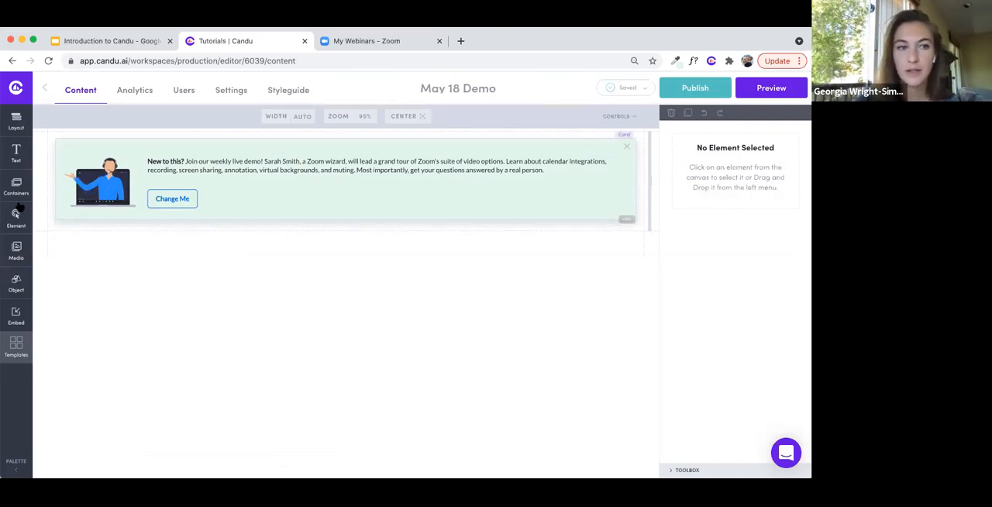
- Add a media player below the card to show its source field, delete the player and select the card
{"action": "left_click", "coordinate": [19, 249]}
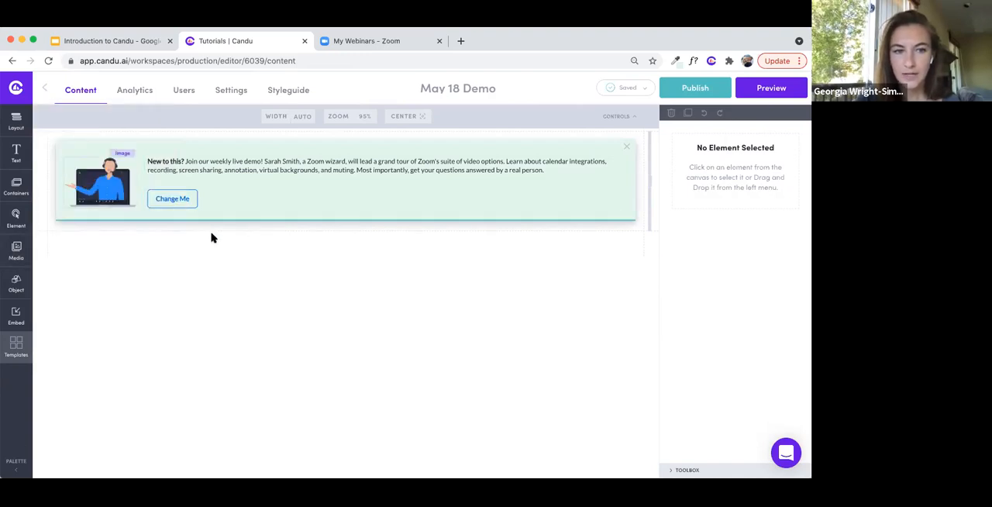
{"action": "left_click_drag", "start_coordinate": [213, 238], "coordinate": [214, 239]}
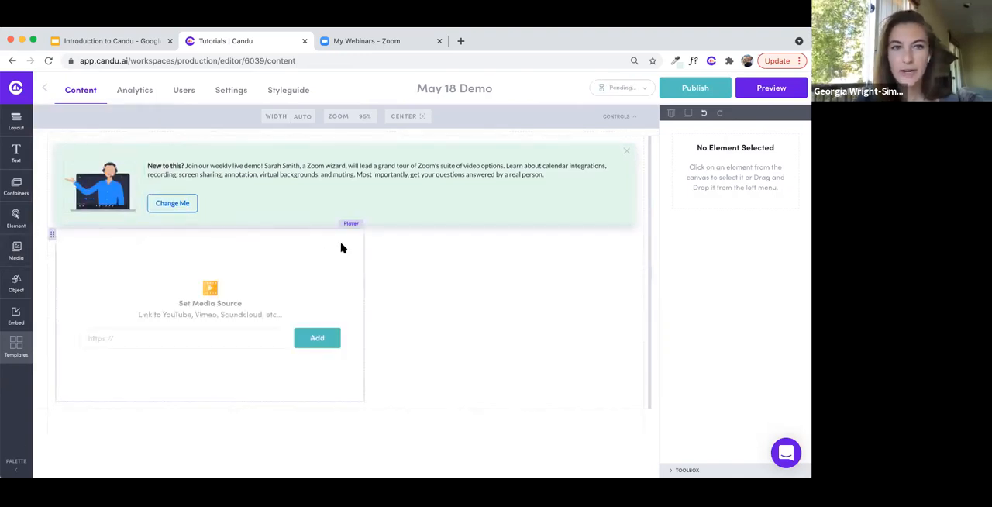
{"action": "left_click", "coordinate": [189, 345]}
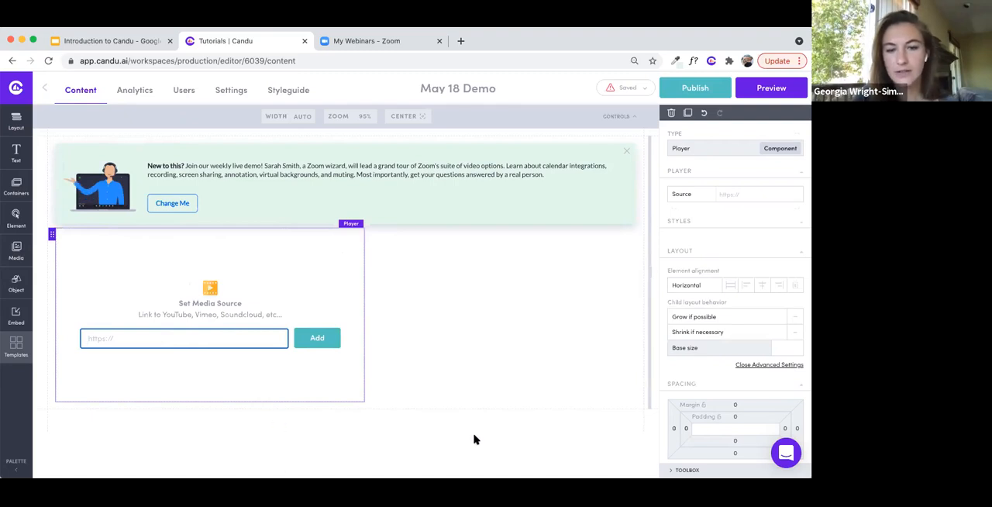
{"action": "left_click", "coordinate": [671, 113]}
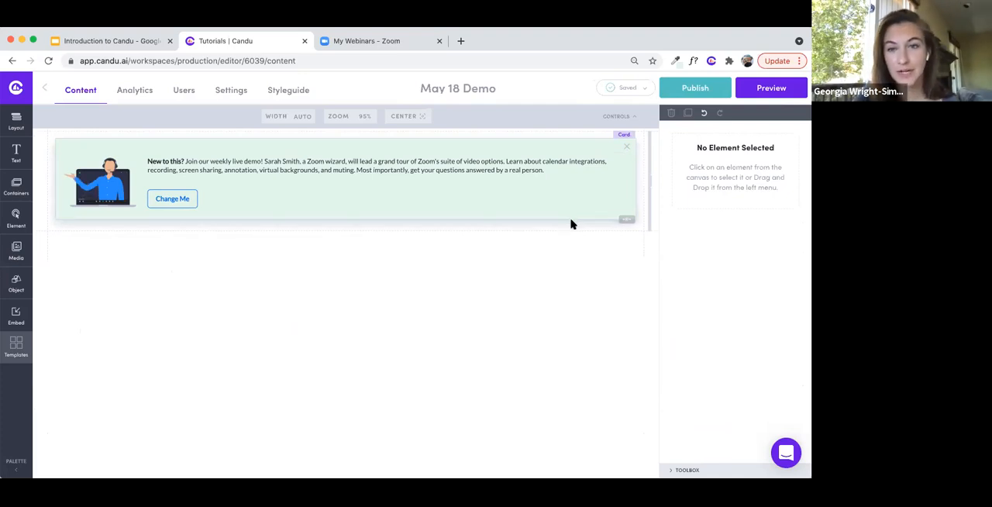
{"action": "left_click", "coordinate": [569, 217]}
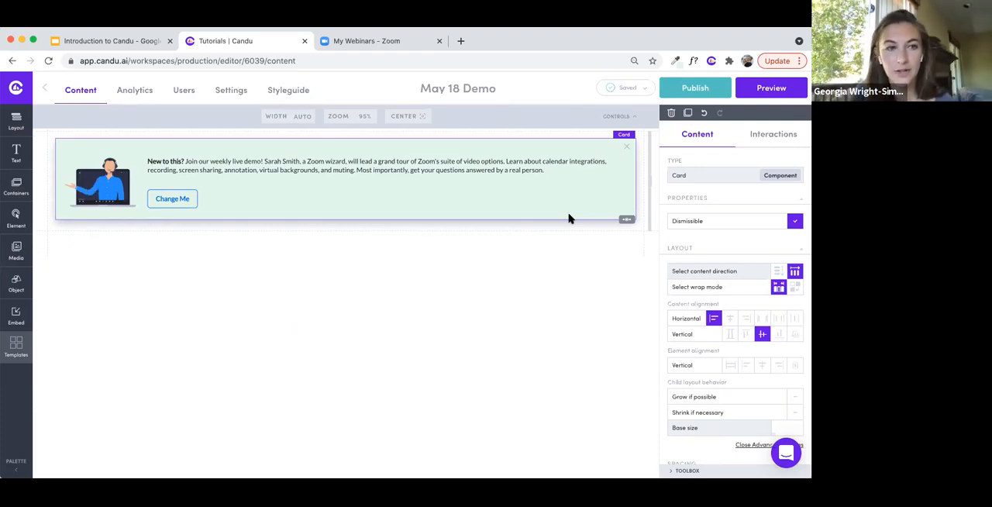
- Step the selection through the card's nested image, layout and text elements, ending on the image
{"action": "key", "text": "Down"}
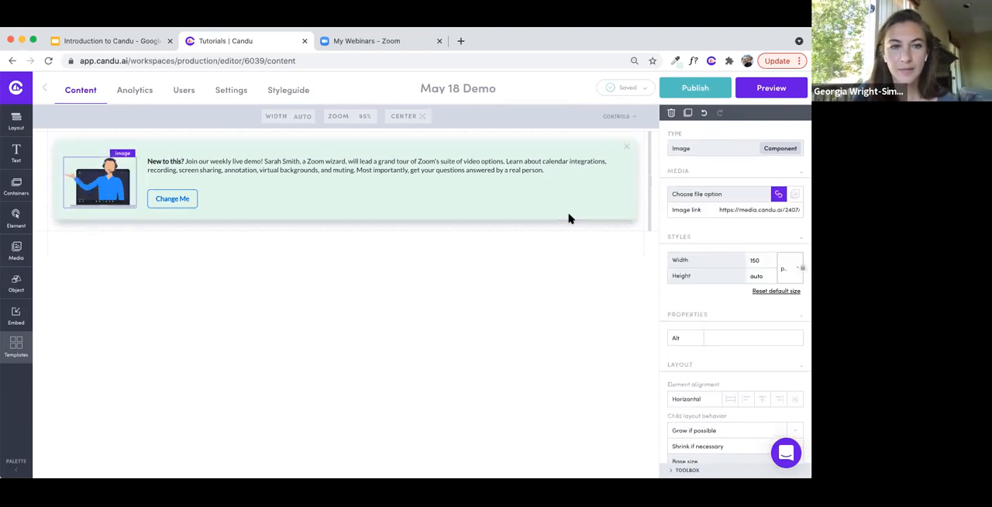
{"action": "key", "text": "Down"}
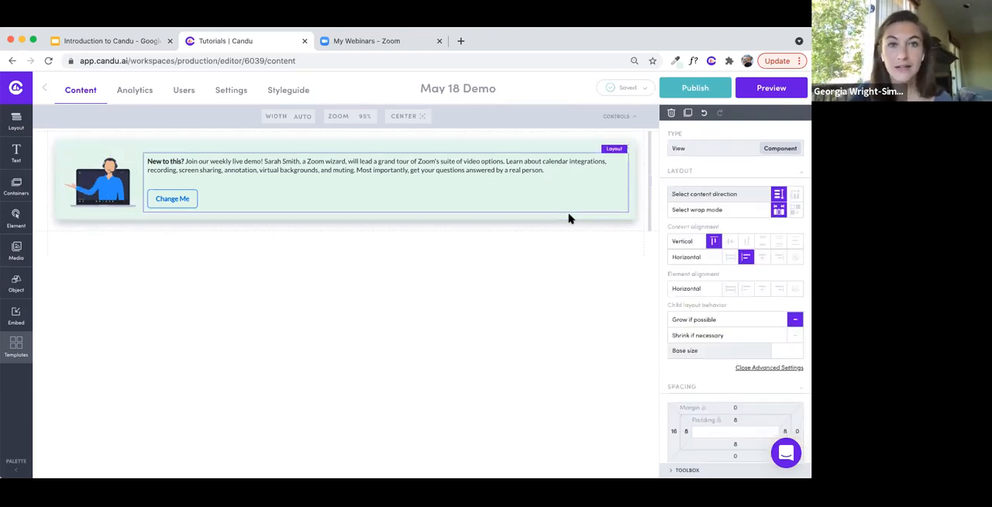
{"action": "key", "text": "Up"}
{"action": "key", "text": "Up"}
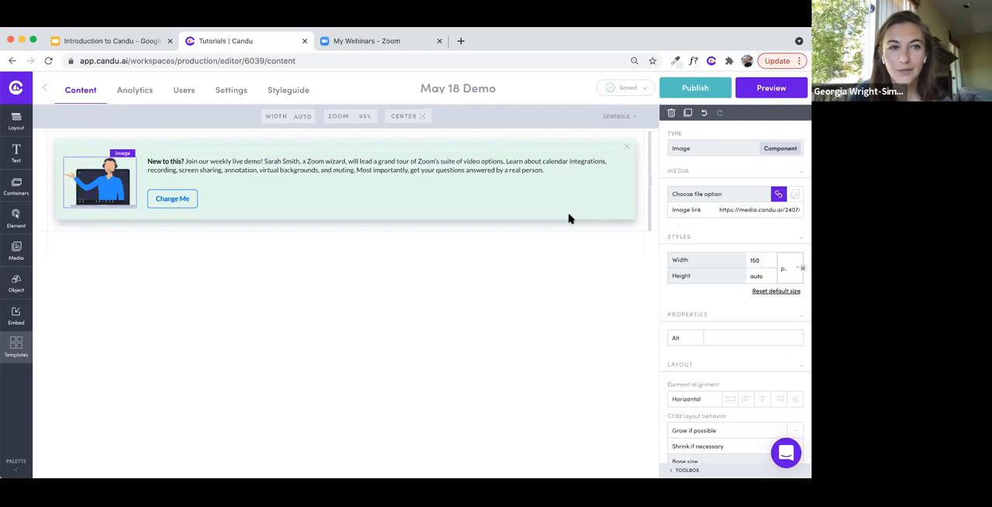
{"action": "key", "text": "Down"}
{"action": "key", "text": "Down"}
{"action": "key", "text": "Down"}
{"action": "key", "text": "Down"}
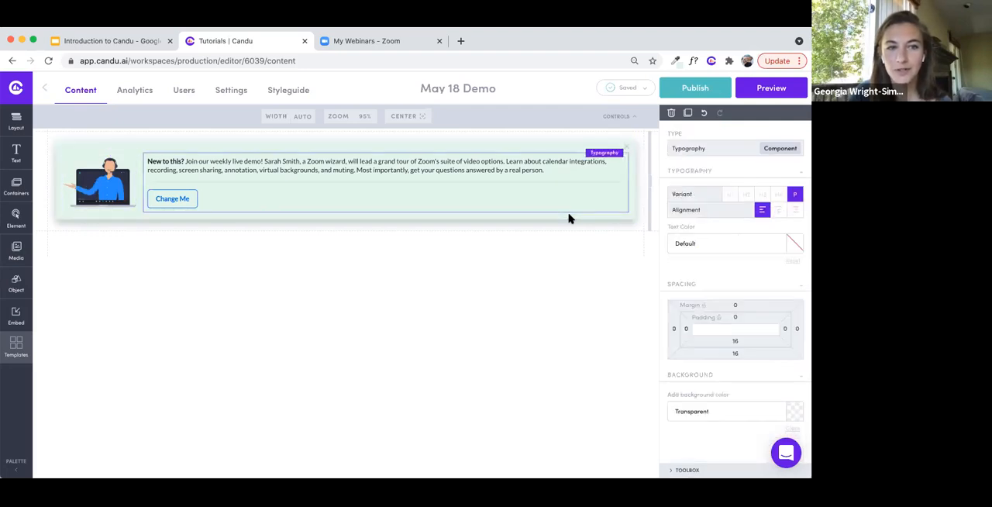
{"action": "key", "text": "Up"}
{"action": "key", "text": "Up"}
{"action": "key", "text": "Up"}
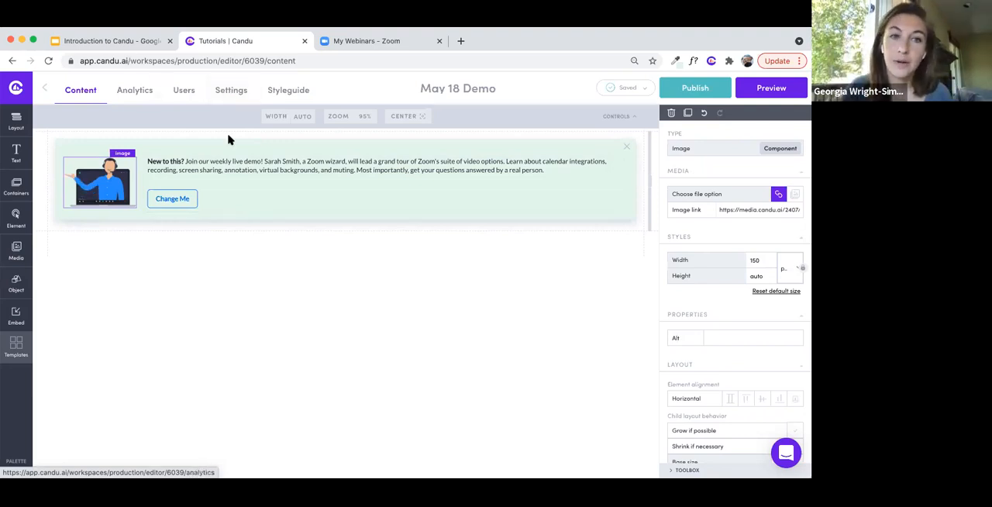
- Open the embed settings of the May 18 Demo content, copy the embed script and review the remaining installation instructions
{"action": "left_click", "coordinate": [226, 92]}
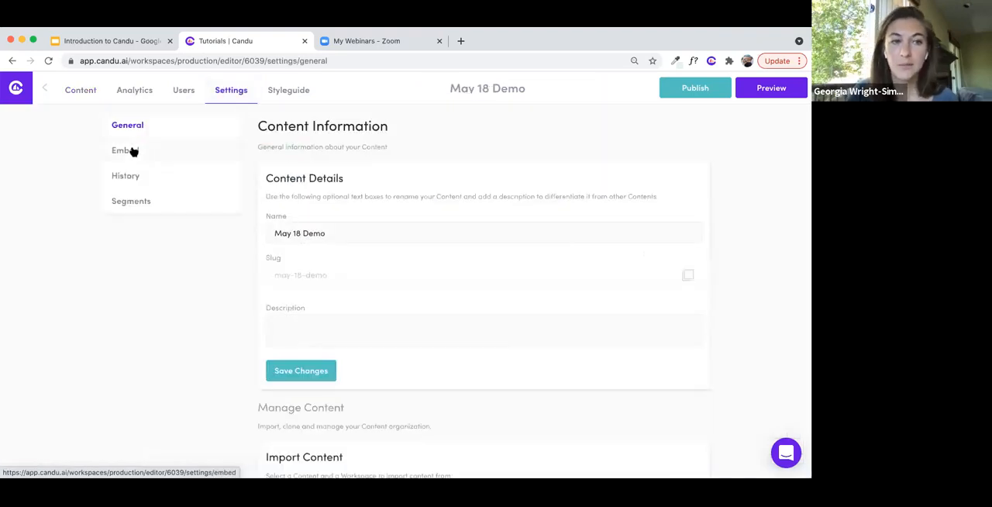
{"action": "left_click", "coordinate": [147, 155]}
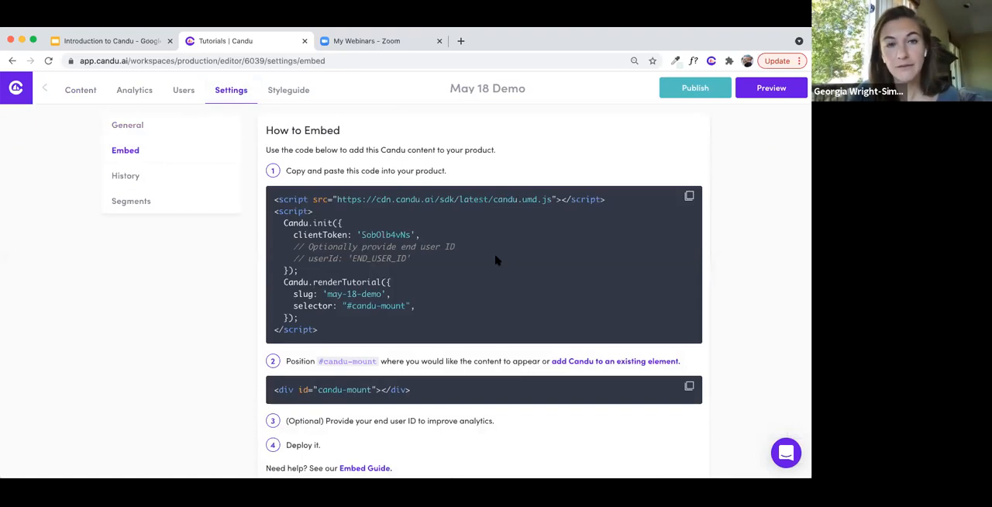
{"action": "scroll", "coordinate": [496, 261], "scroll_direction": "down", "scroll_amount": 1}
{"action": "left_click", "coordinate": [687, 194]}
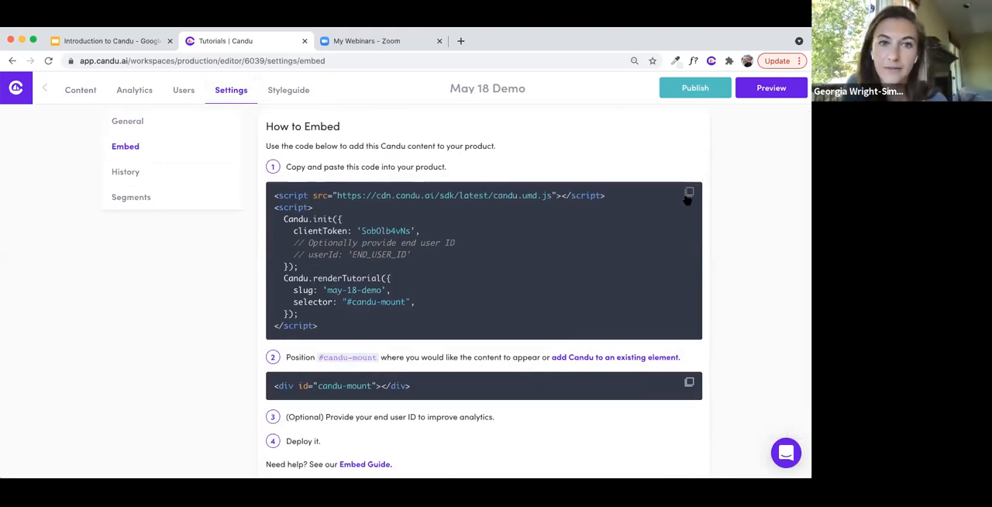
{"action": "scroll", "coordinate": [446, 298], "scroll_direction": "down", "scroll_amount": 3}
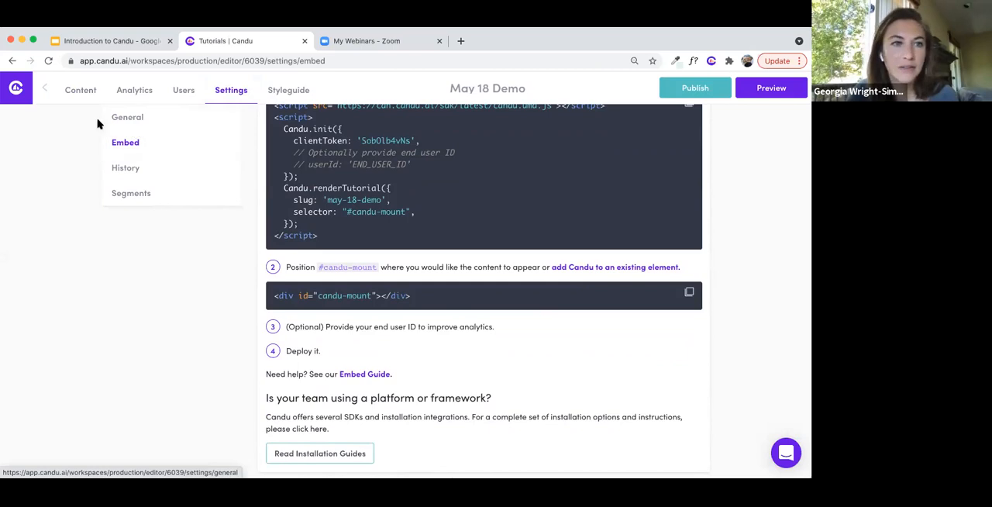
- Review the Whitelisted Domains in the Production workspace's settings and return to the workspace's content list
{"action": "left_click", "coordinate": [18, 90]}
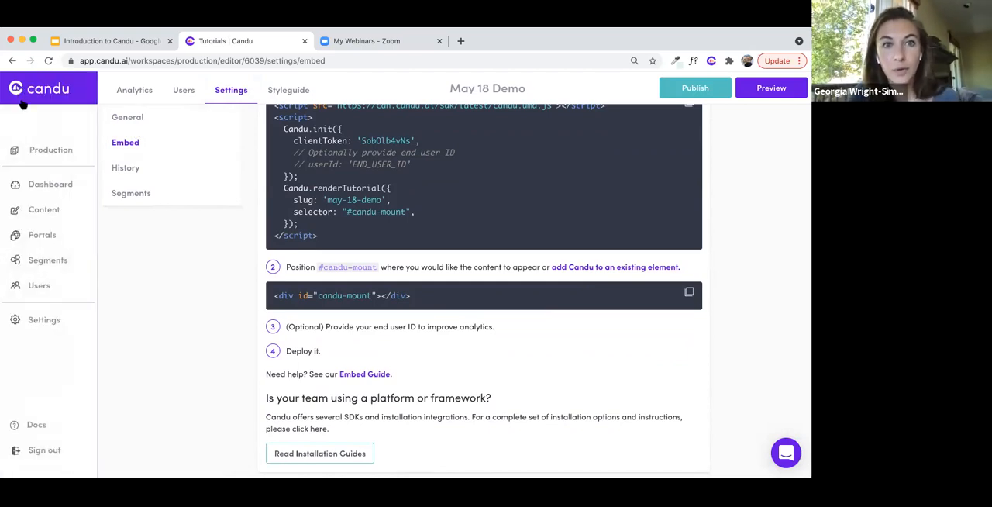
{"action": "left_click", "coordinate": [39, 321]}
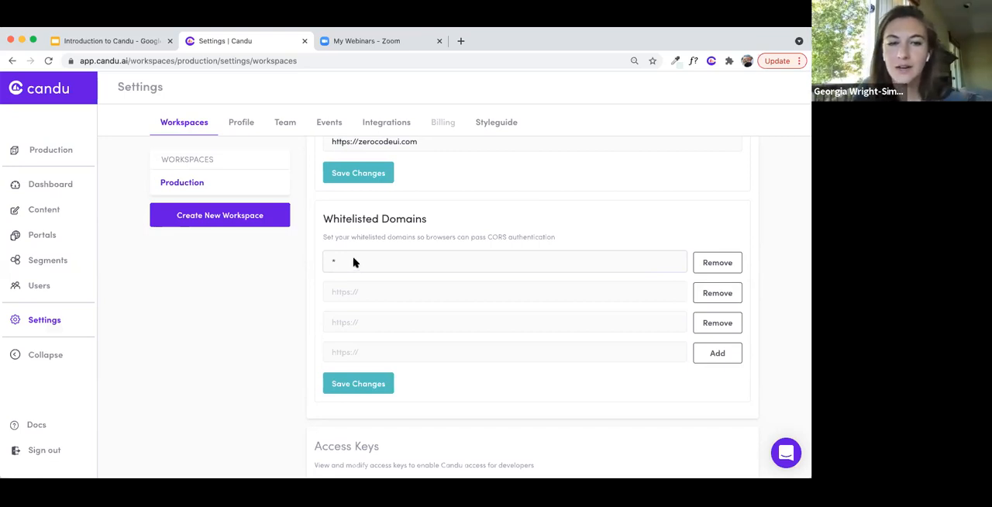
{"action": "scroll", "coordinate": [354, 262], "scroll_direction": "down", "scroll_amount": 1}
{"action": "scroll", "coordinate": [308, 311], "scroll_direction": "up", "scroll_amount": 1}
{"action": "scroll", "coordinate": [307, 310], "scroll_direction": "down", "scroll_amount": 2}
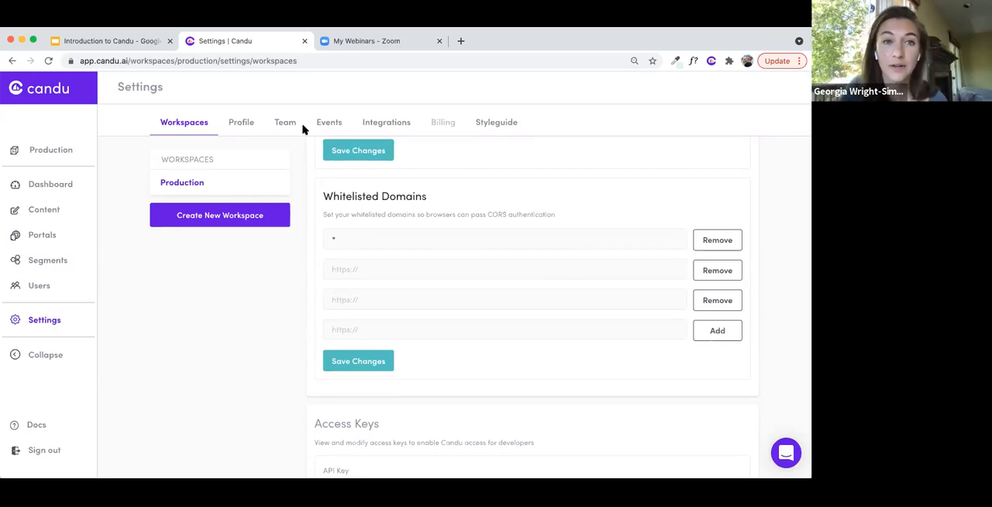
{"action": "left_click", "coordinate": [47, 215]}
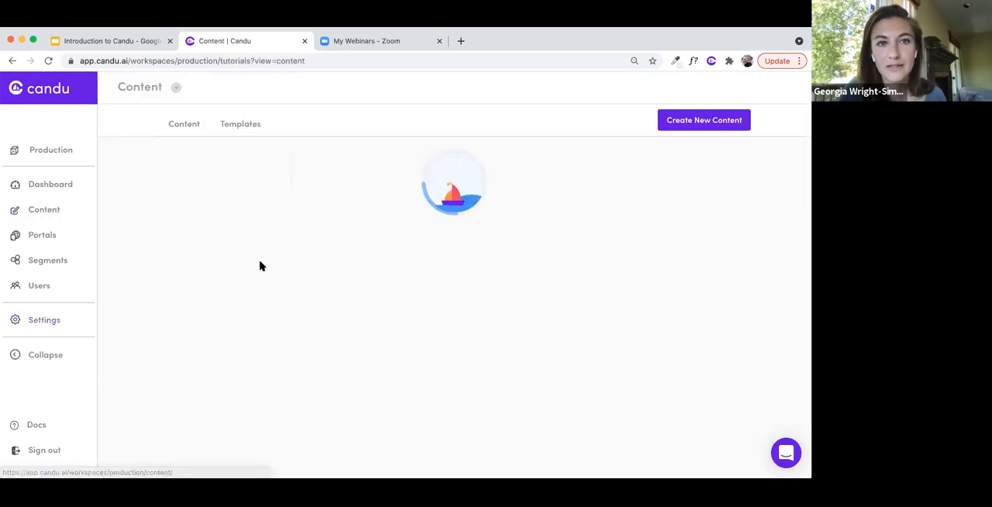